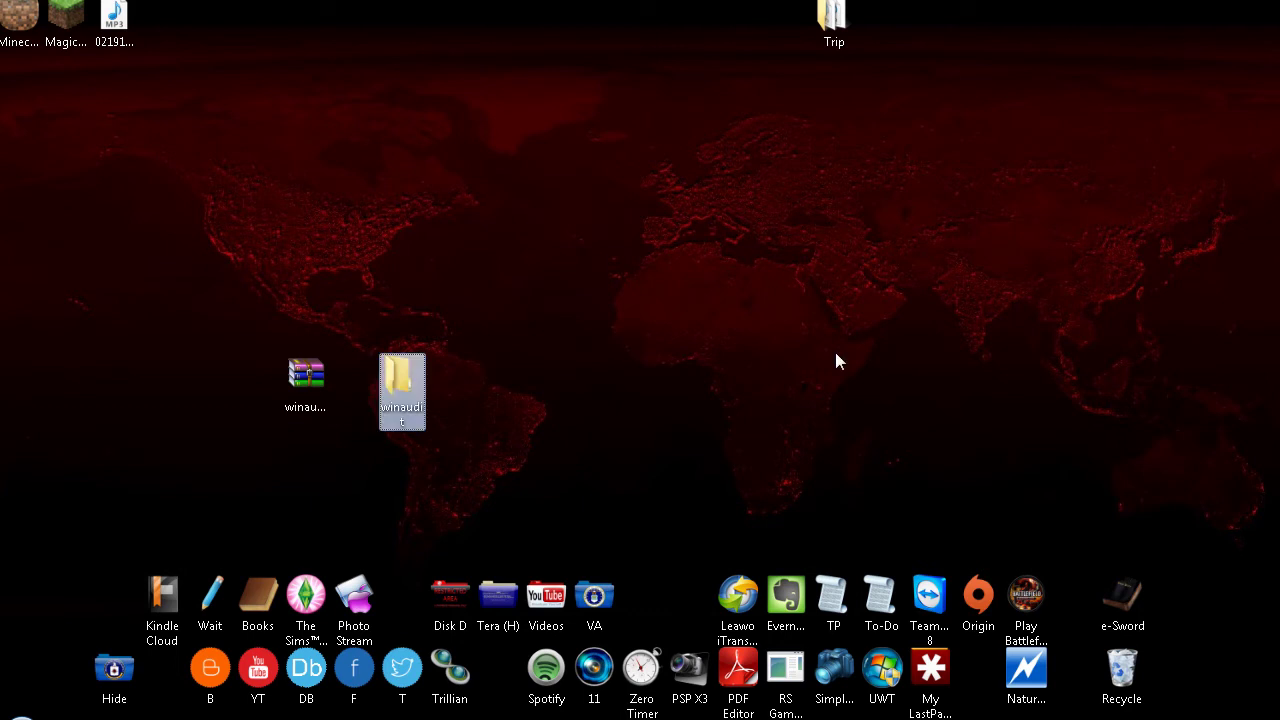
- Open the winaudit folder and run WinAudit.exe from it
key("Return")
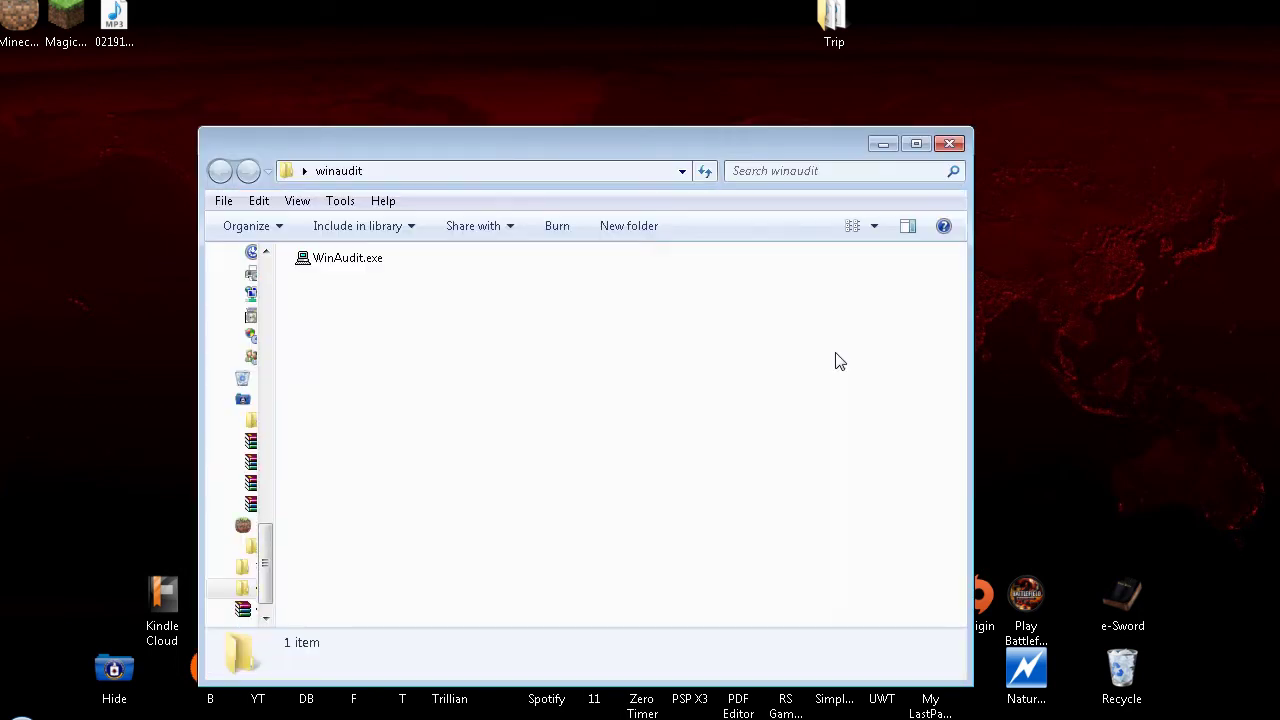
key("Down")
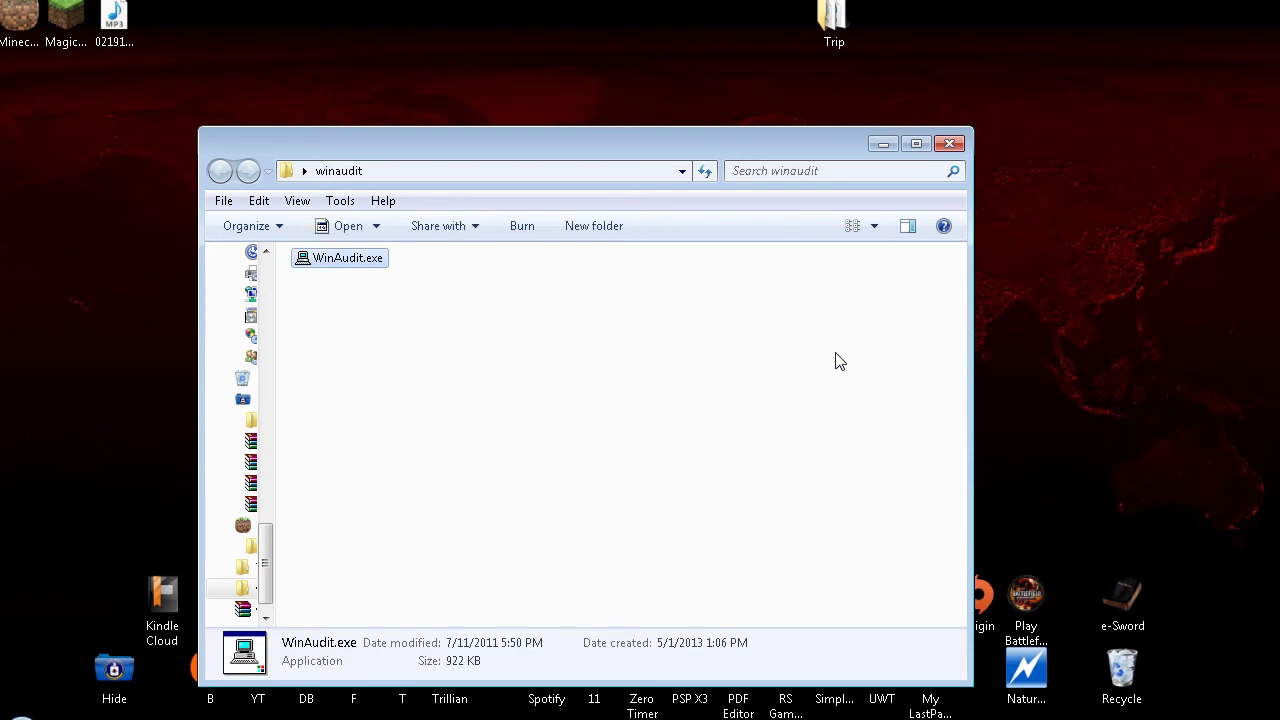
key("Return")
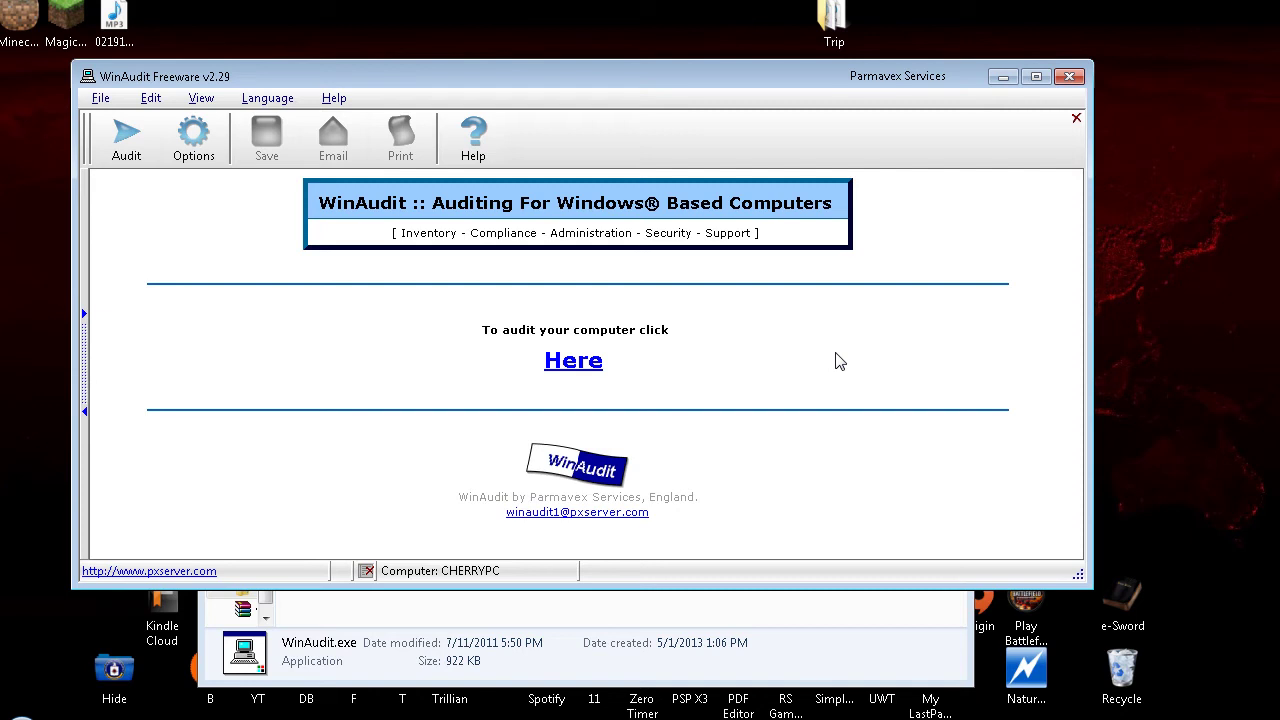
- Bring up the Select Categories for Auditing dialog with Audit Options (Ctrl+O)
key("alt+f")
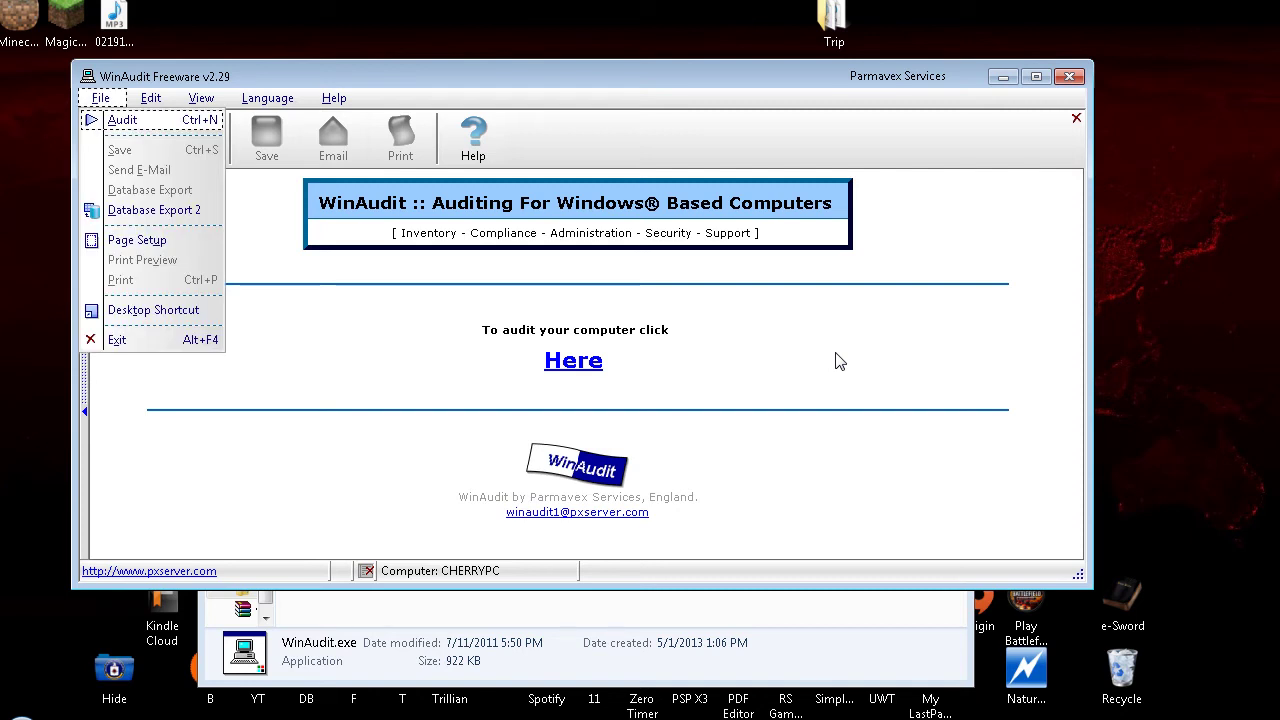
key("Right")
key("Right")
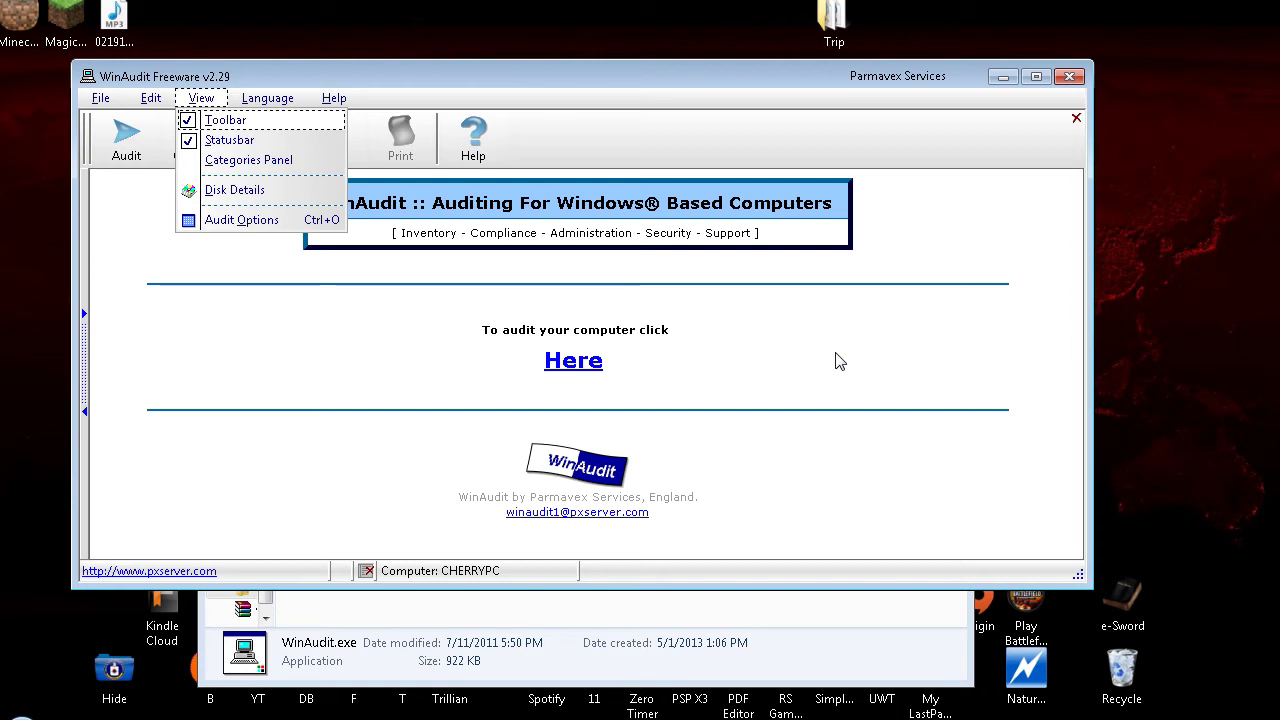
key("ctrl+o")
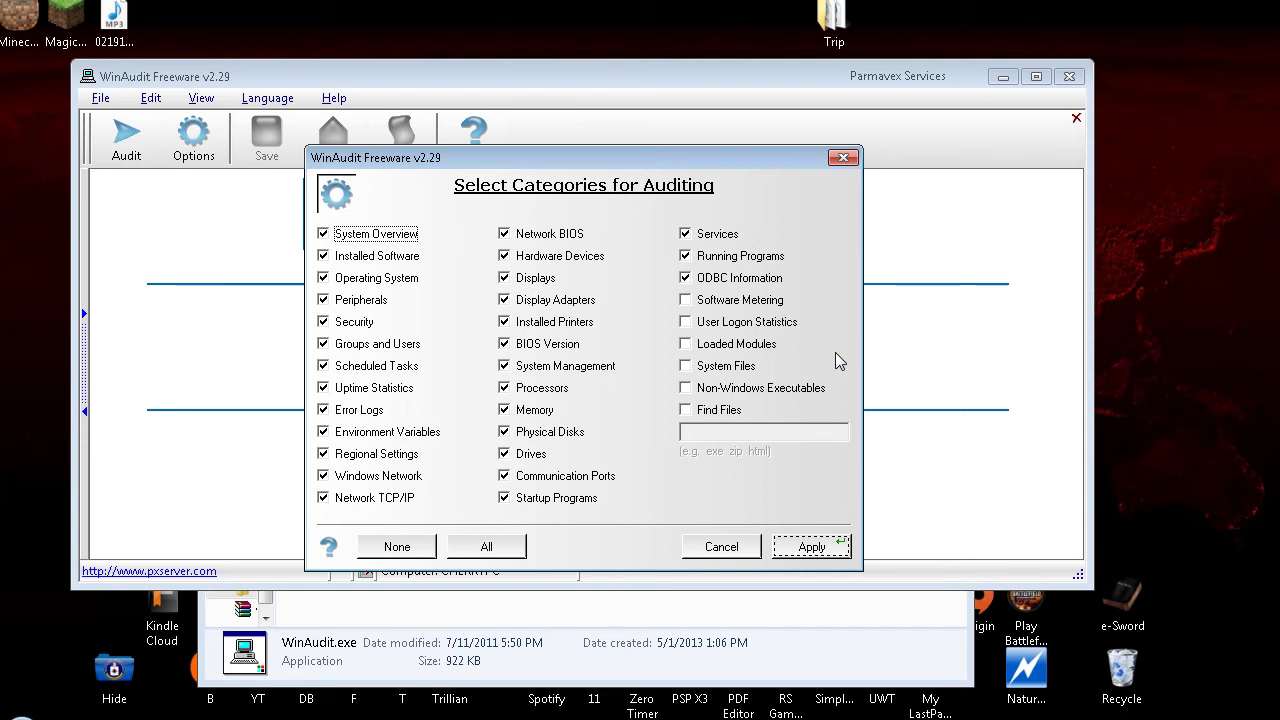
- Move past Installed Software, Operating System and Peripherals and untick Security
key("Tab")
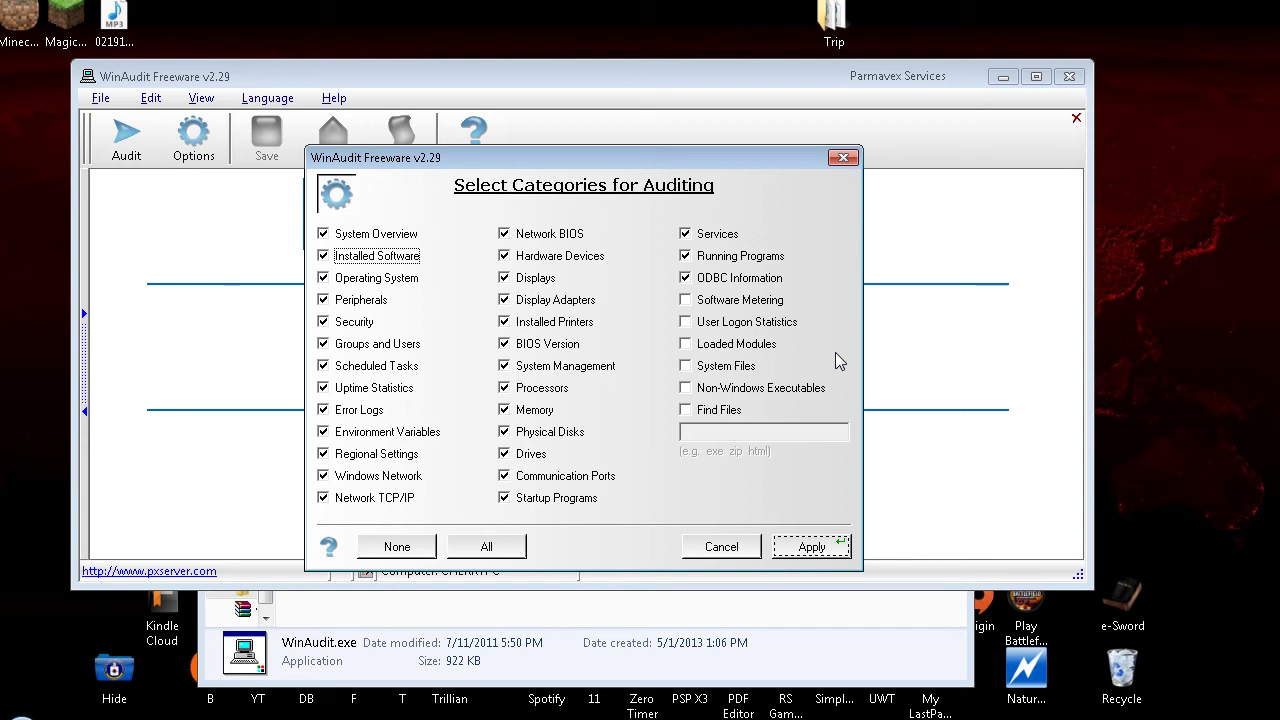
key("Tab")
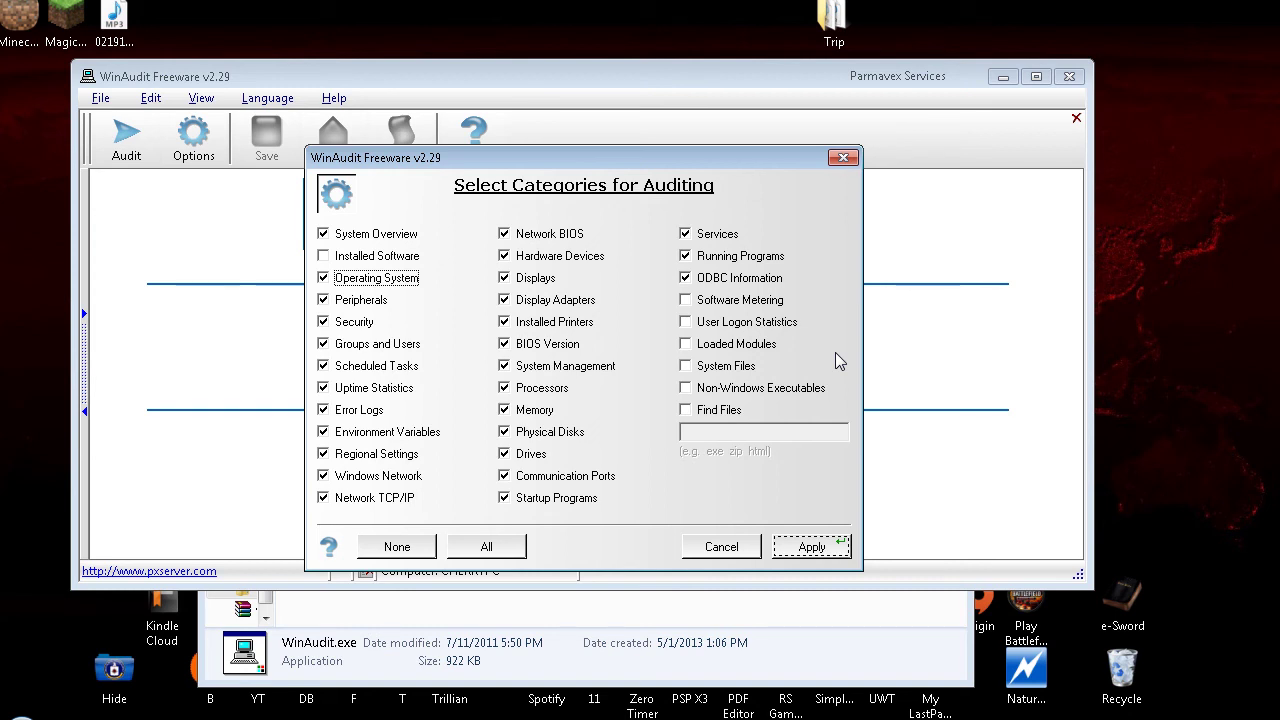
key("Tab")
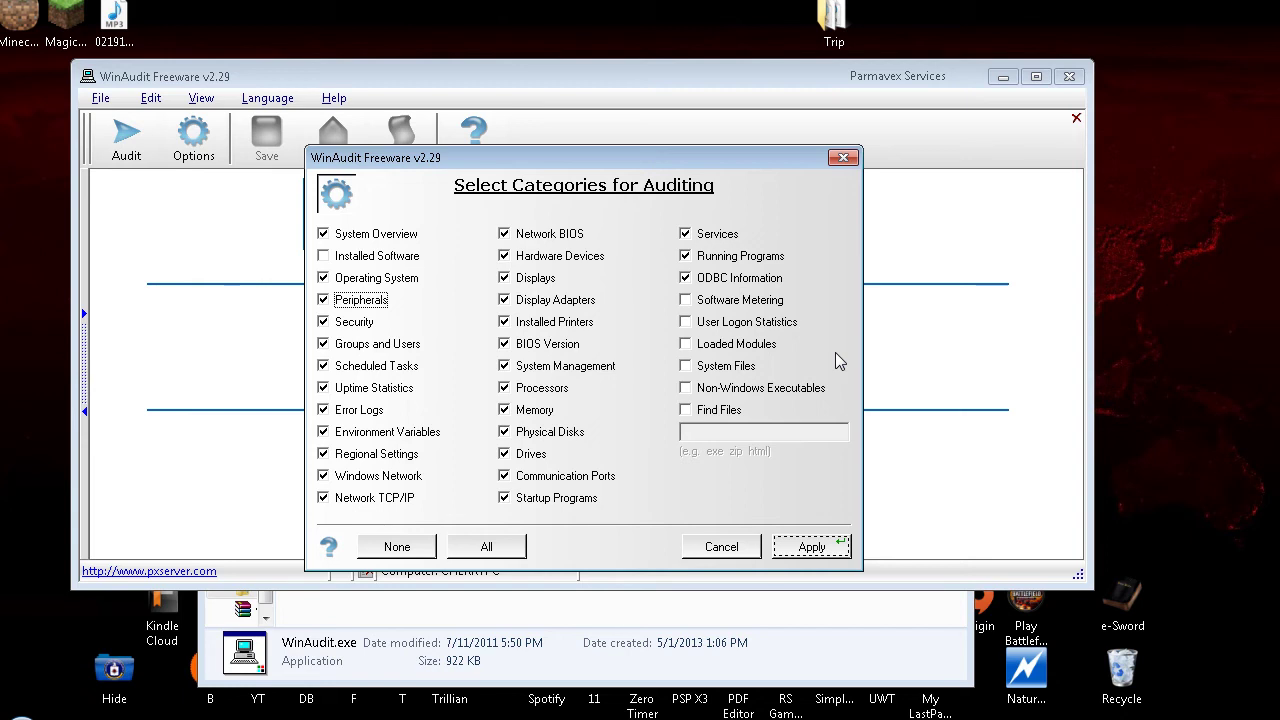
key("Tab")
key("space")
- Untick Groups and Users through Environment Variables among the remaining audit categories
key("Tab")
key("Tab")
key("Tab")
key("Tab")
key("Tab")
key("space")
key("Tab")
key("Tab")
key("Tab")
key("Tab")
key("Tab")
- Untick Hardware Devices, System Management and Services in the category list
key("space")
key("Tab")
key("Tab")
key("Tab")
key("Tab")
key("Tab")
key("space")
key("Tab")
key("Tab")
key("Tab")
key("Tab")
key("Tab")
key("Tab")
key("Tab")
key("space")
key("Tab")
key("Tab")
key("Tab")
key("Tab")
- Briefly try Find Files with 'zip', leave it unticked, and apply the 17 chosen categories
key("Tab")
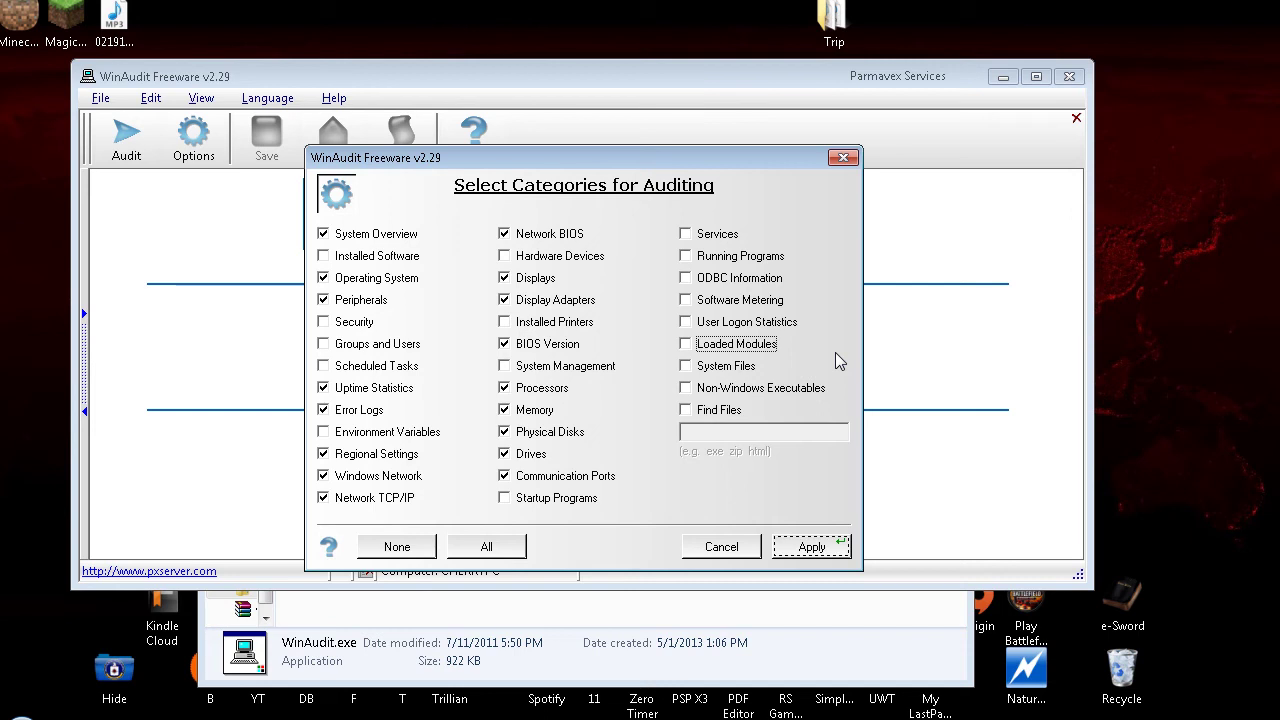
key("Tab")
key("Tab")
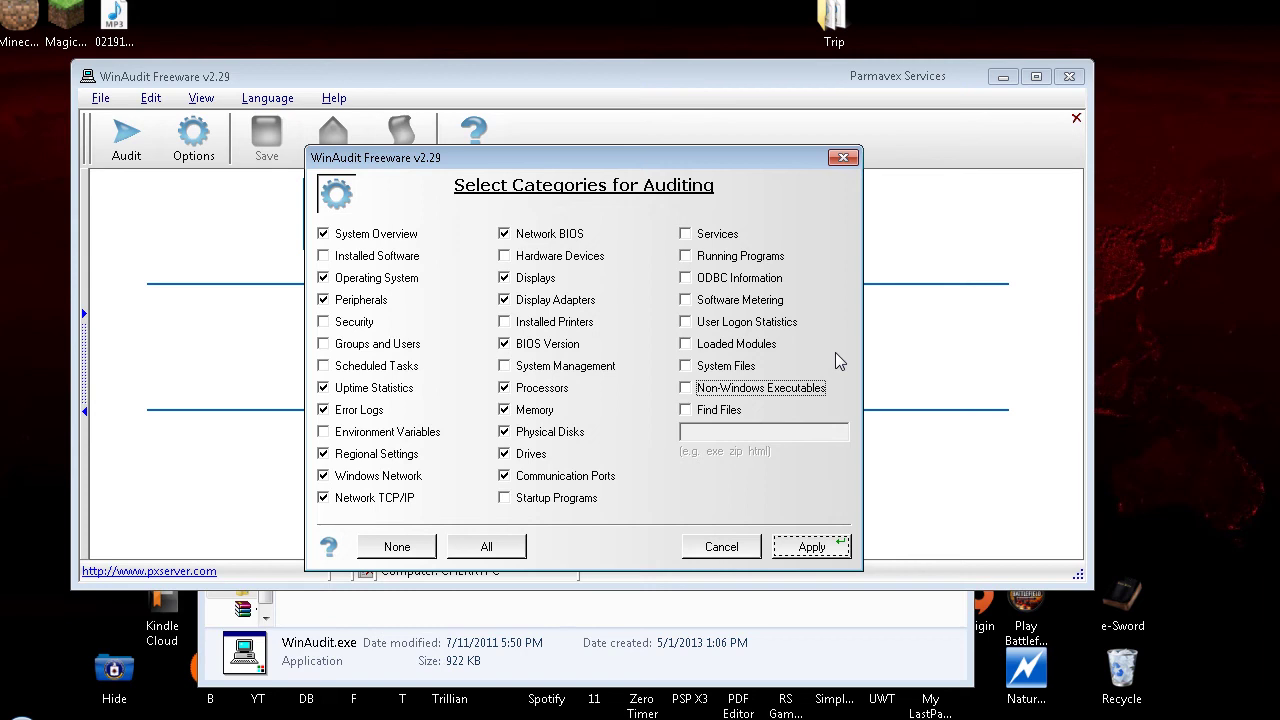
key("Tab")
key("Tab")
key("shift+Tab")
key("space")
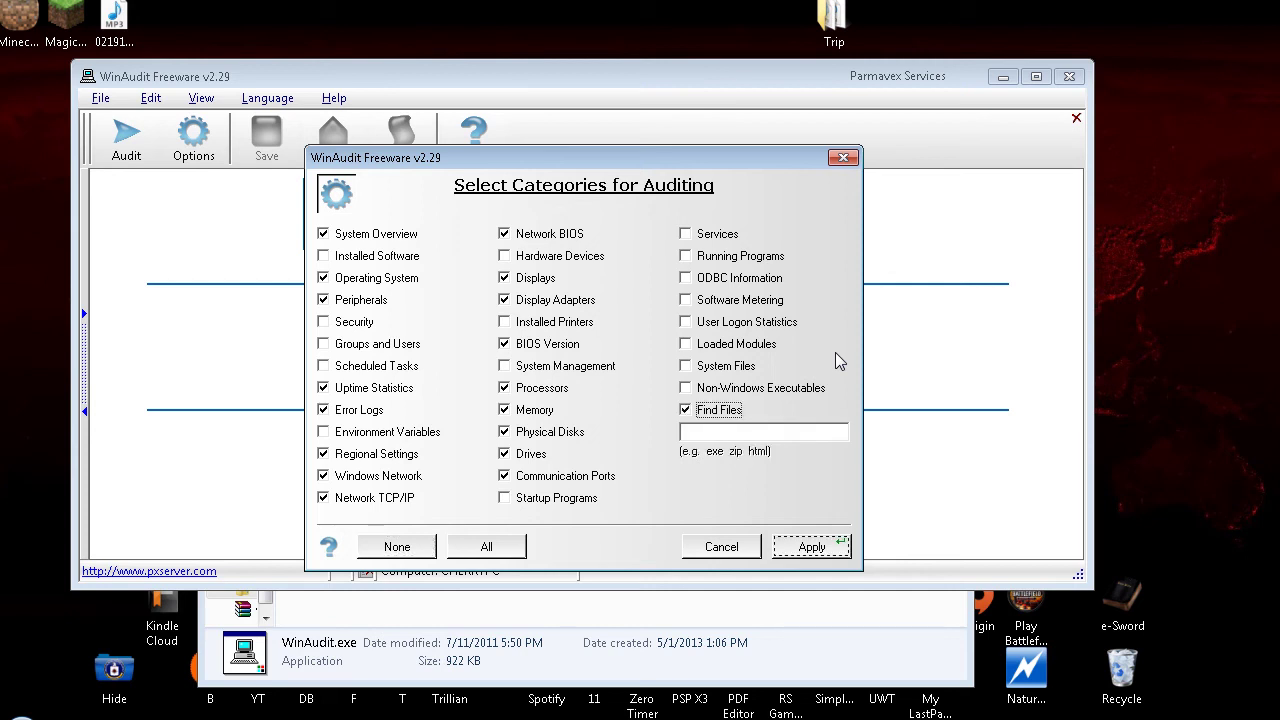
key("Tab")
type("zip")
key("BackSpace")
key("BackSpace")
key("BackSpace")
key("shift+Tab")
key("space")
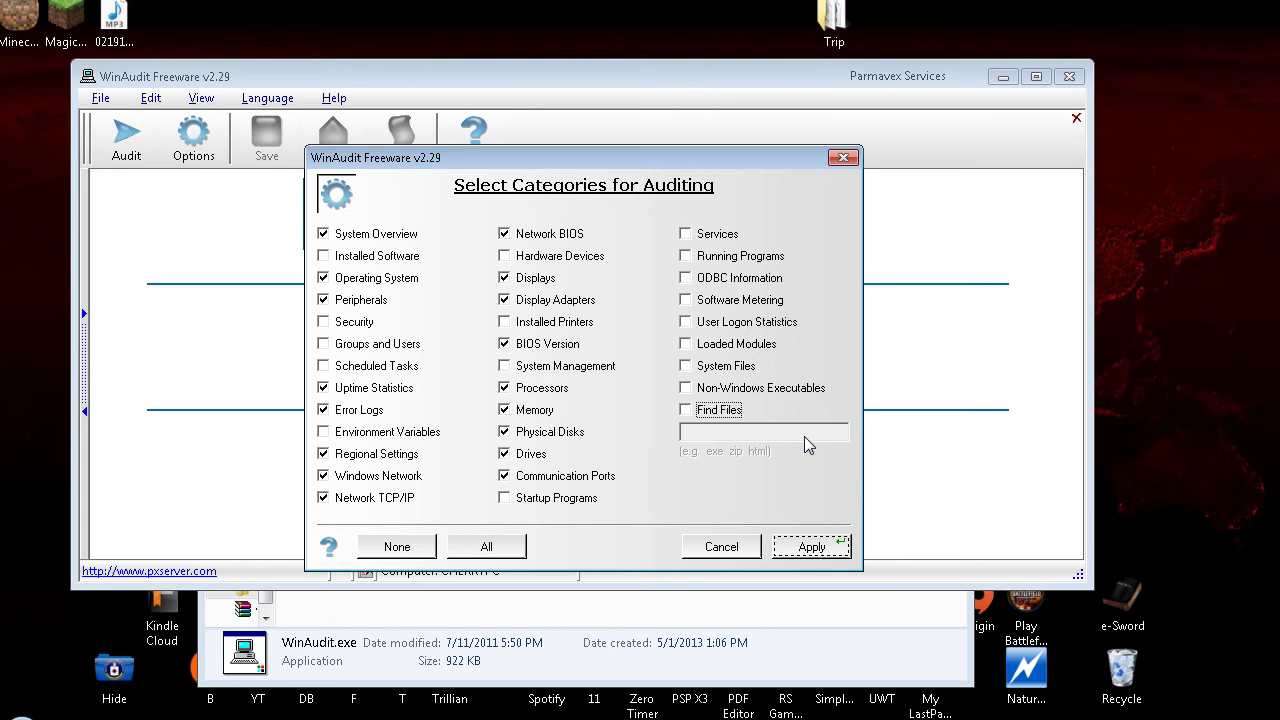
key("Tab")
key("Tab")
key("Tab")
key("Tab")
key("Return")
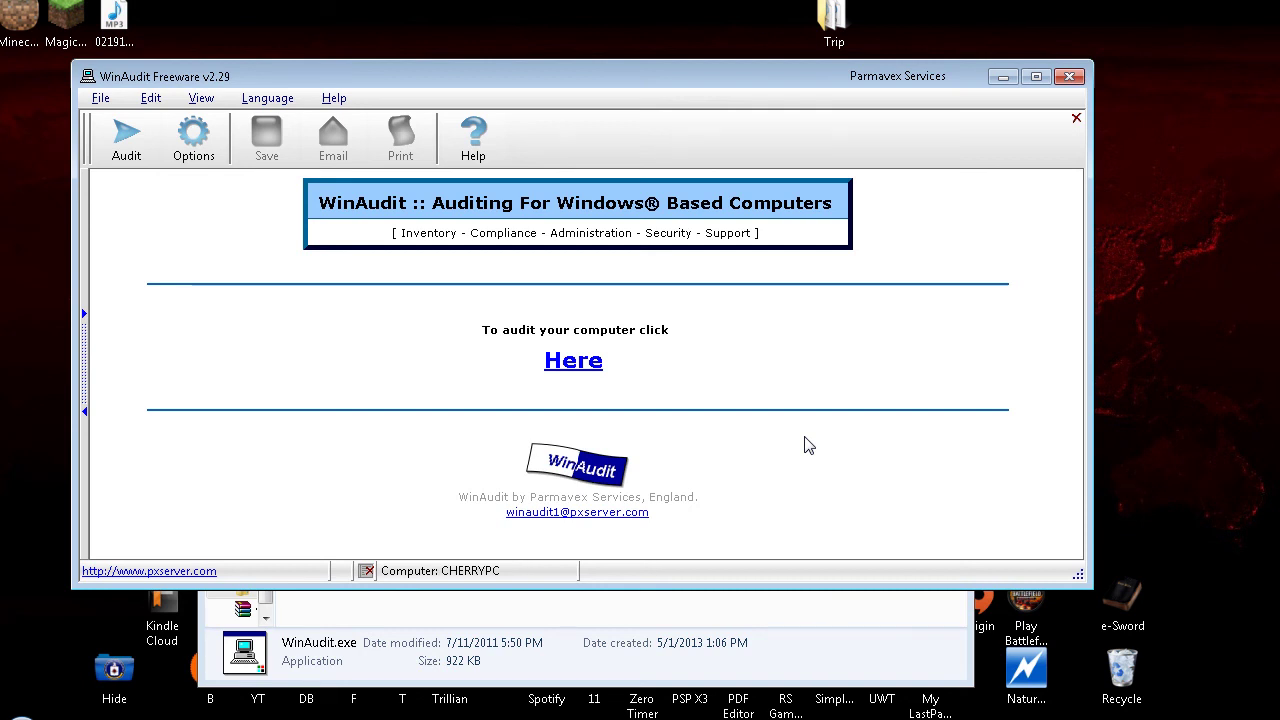
- Run the audit from the File menu to produce the System Overview report
key("alt+f")
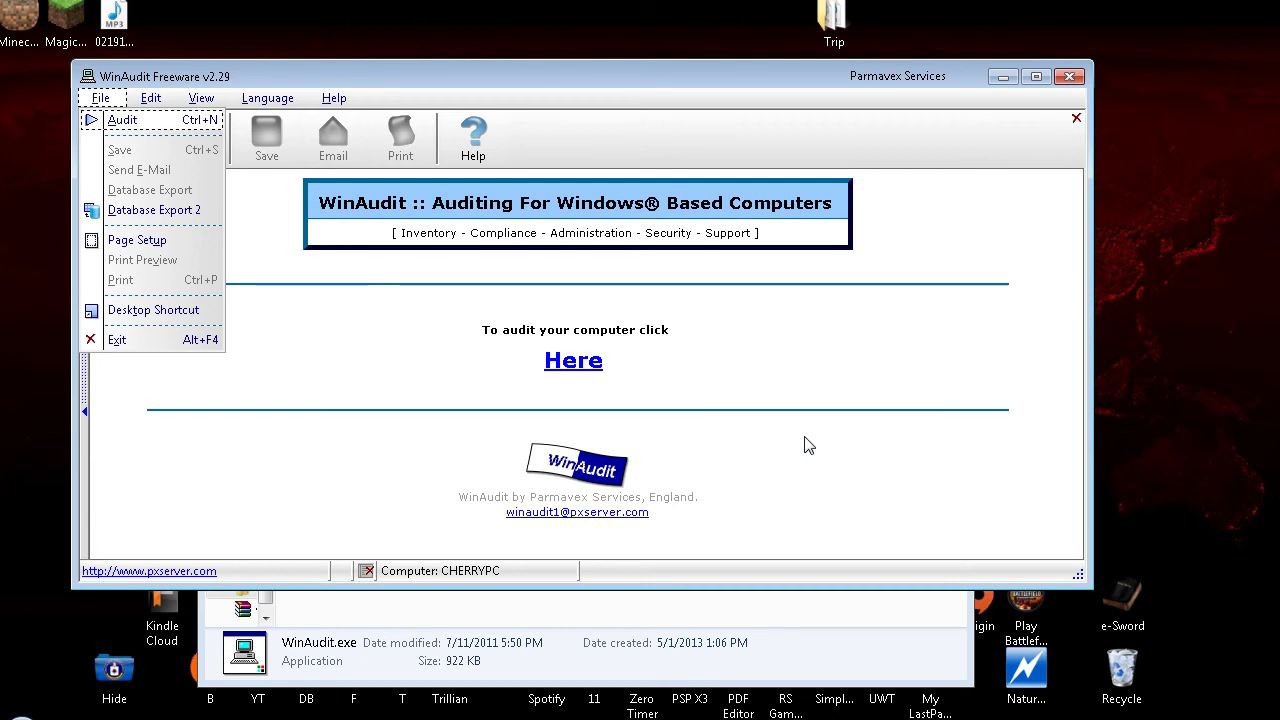
key("Return")
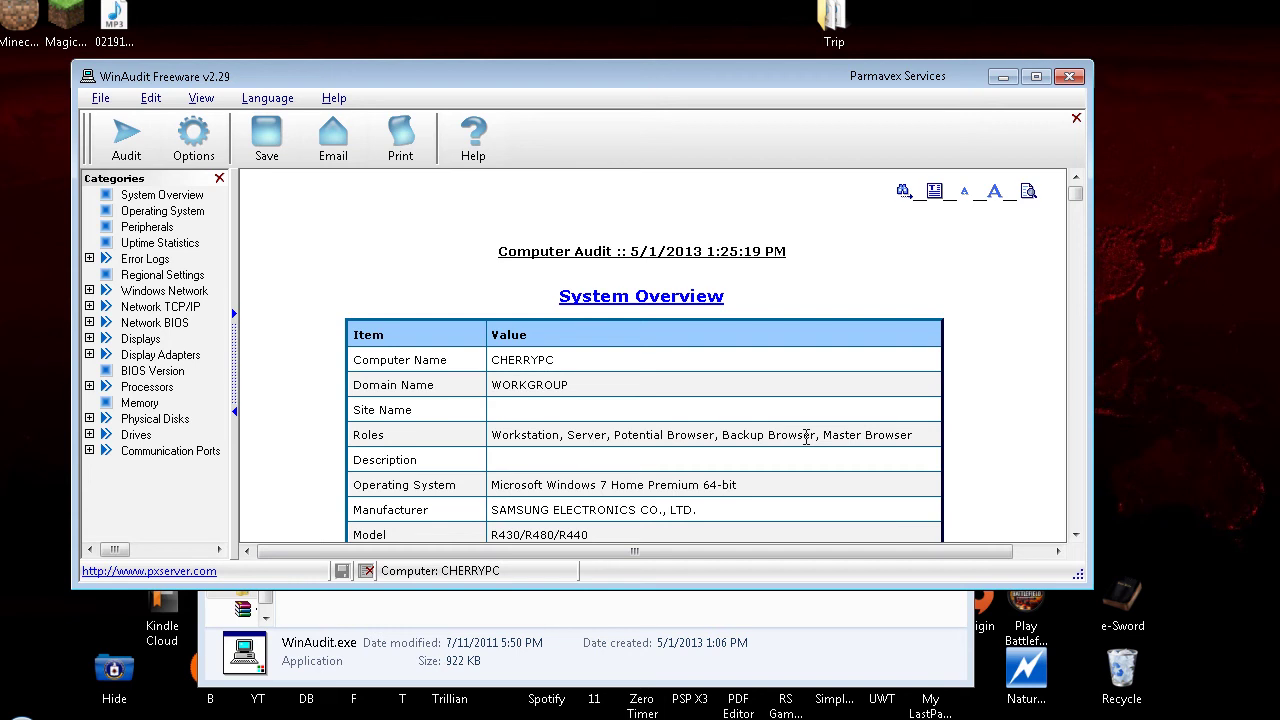
- Open the Save Document dialog from WinAudit's File menu
key("alt+f")
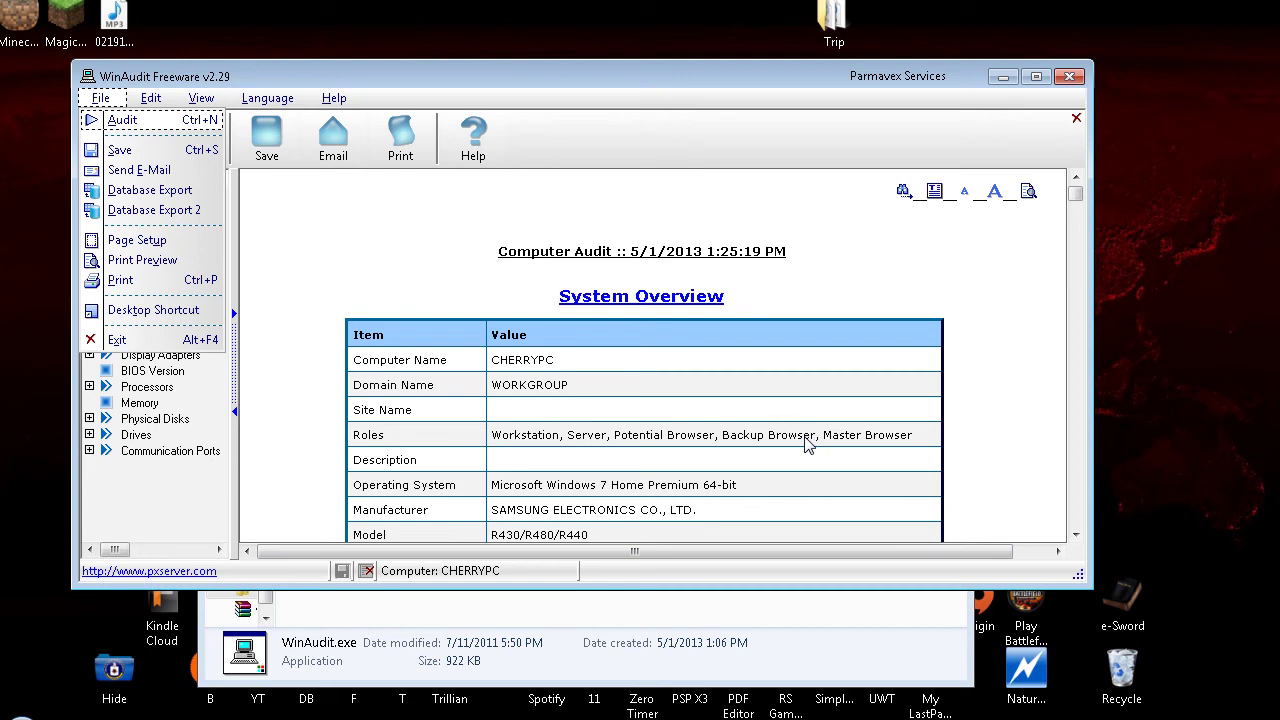
key("Down")
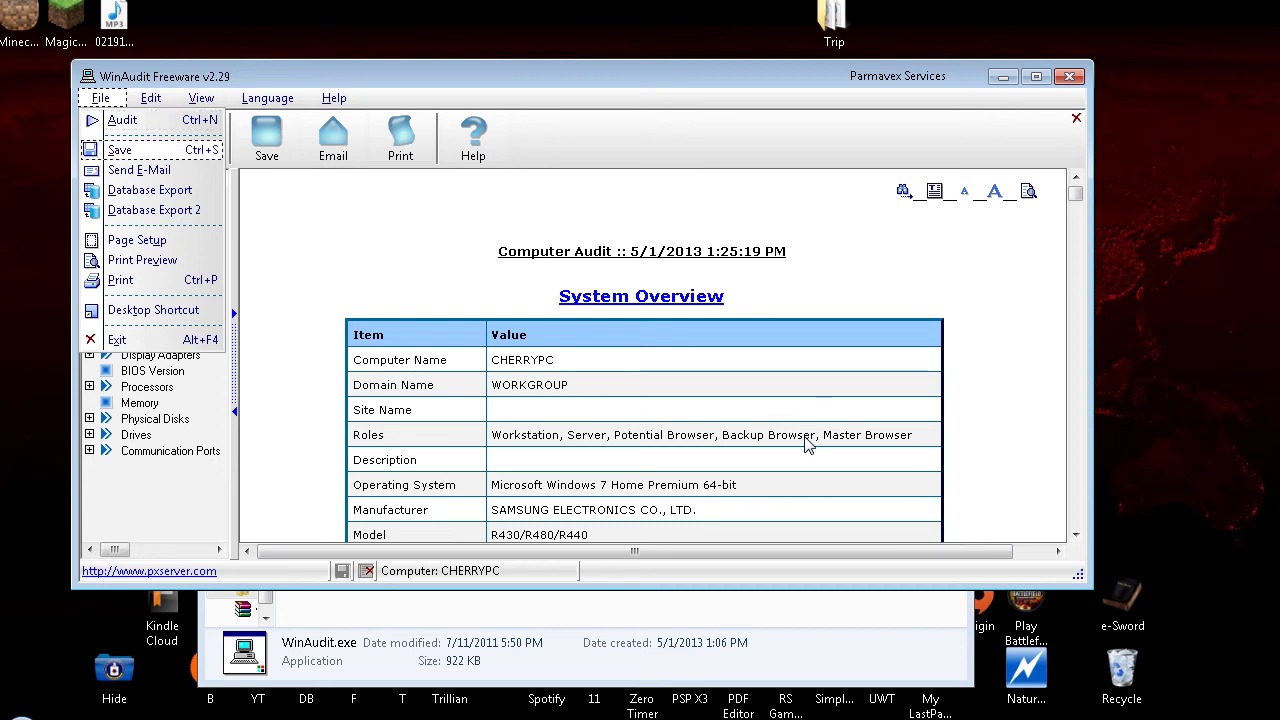
key("Return")
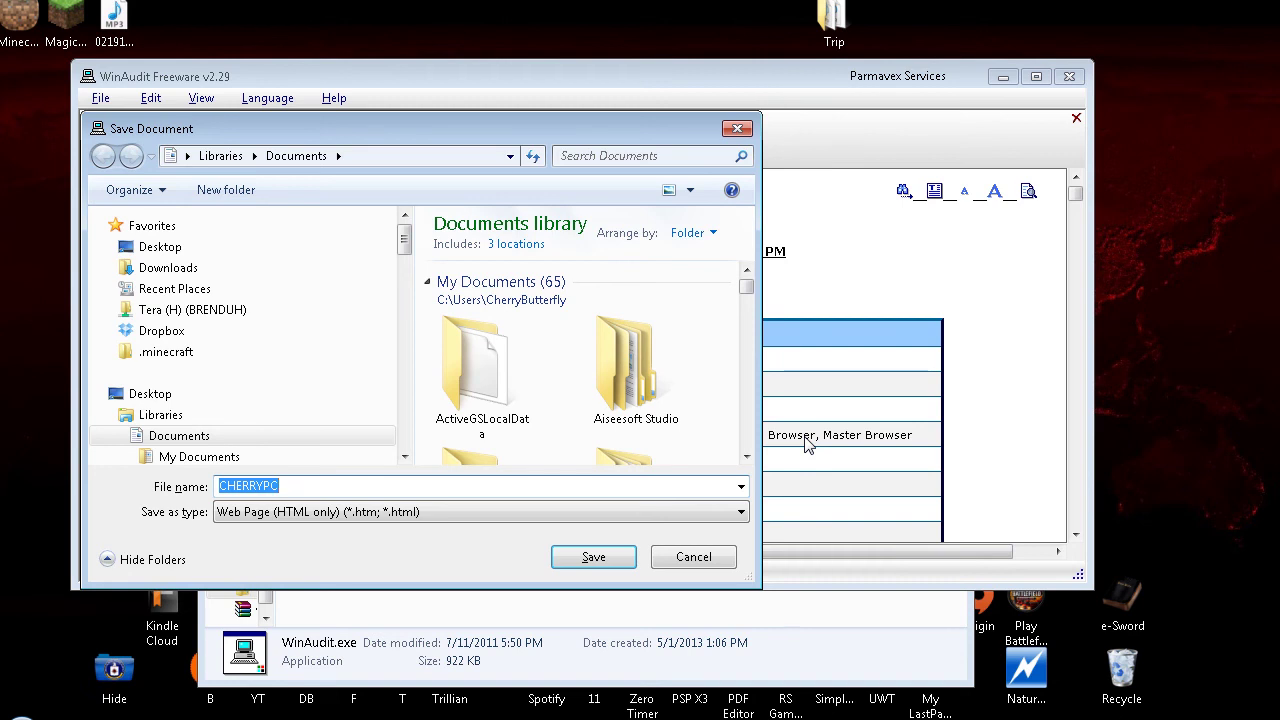
- Name the report 'may audit' and choose Text (Tab delimited) (*.txt) as the type
type("test")
key("BackSpace")
key("BackSpace")
key("BackSpace")
key("BackSpace")
type("a")
key("BackSpace")
type("may audit")
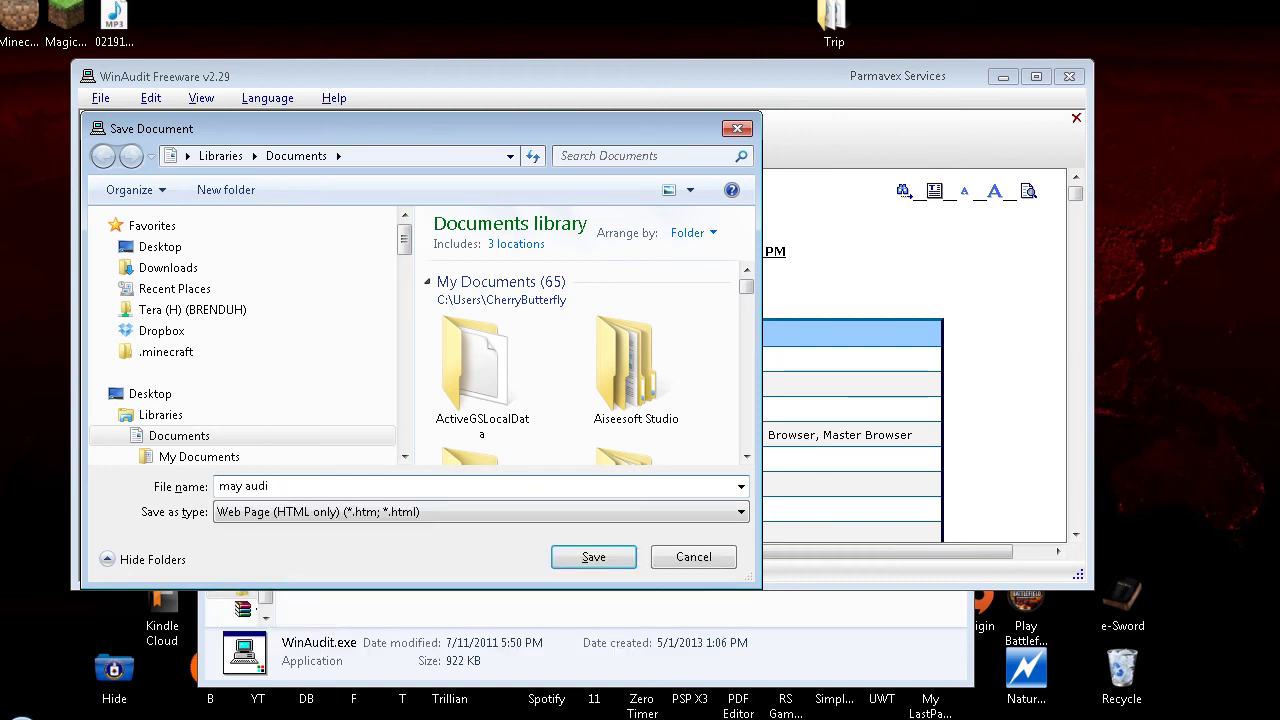
key("Tab")
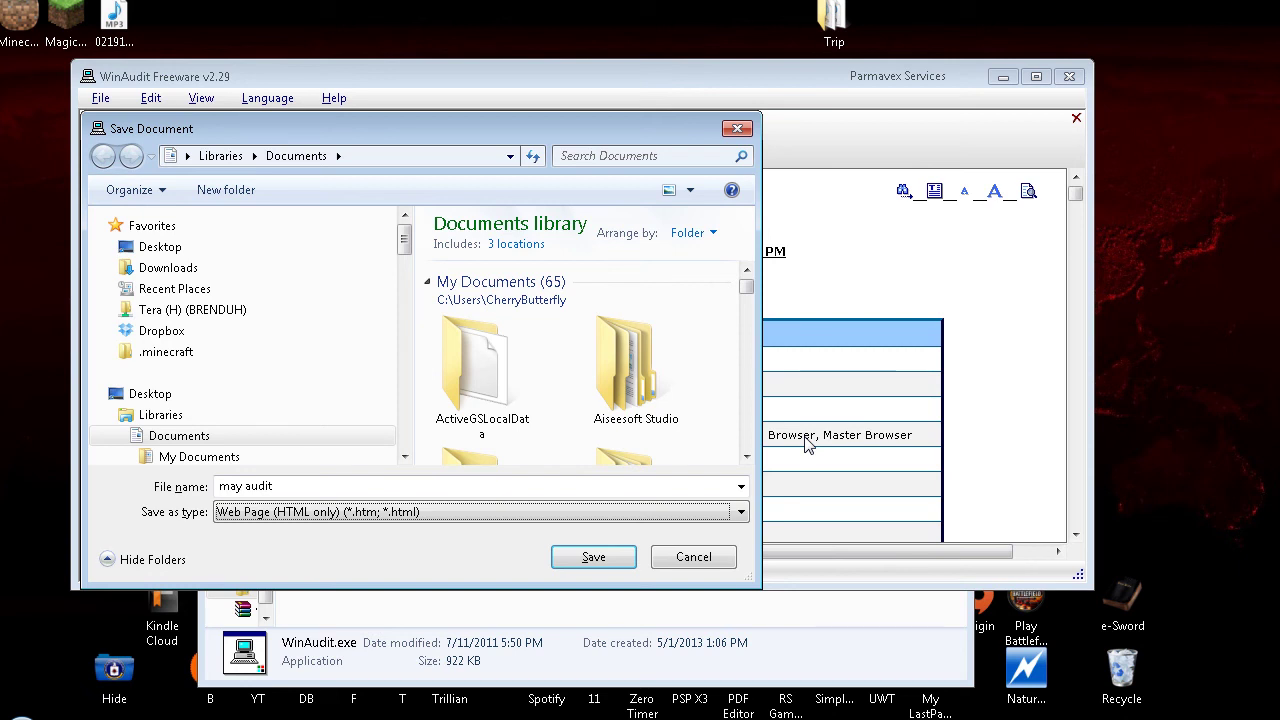
key("alt+Down")
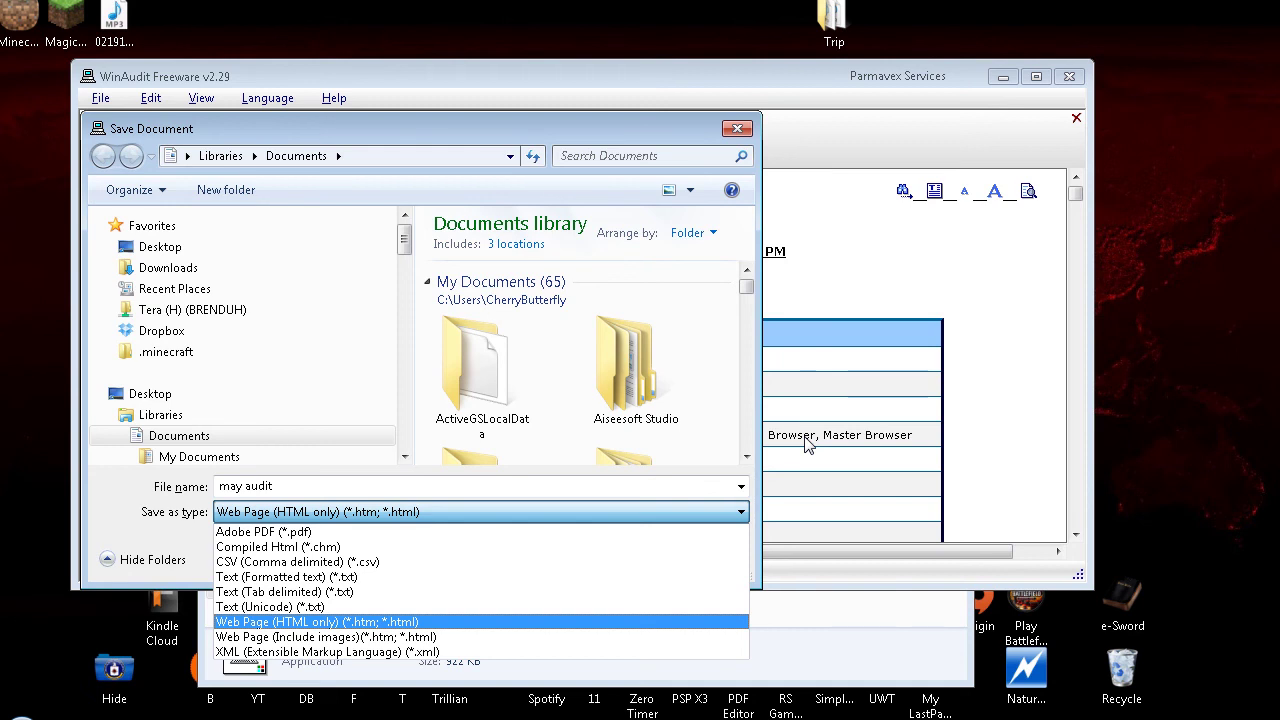
key("Up")
key("Up")
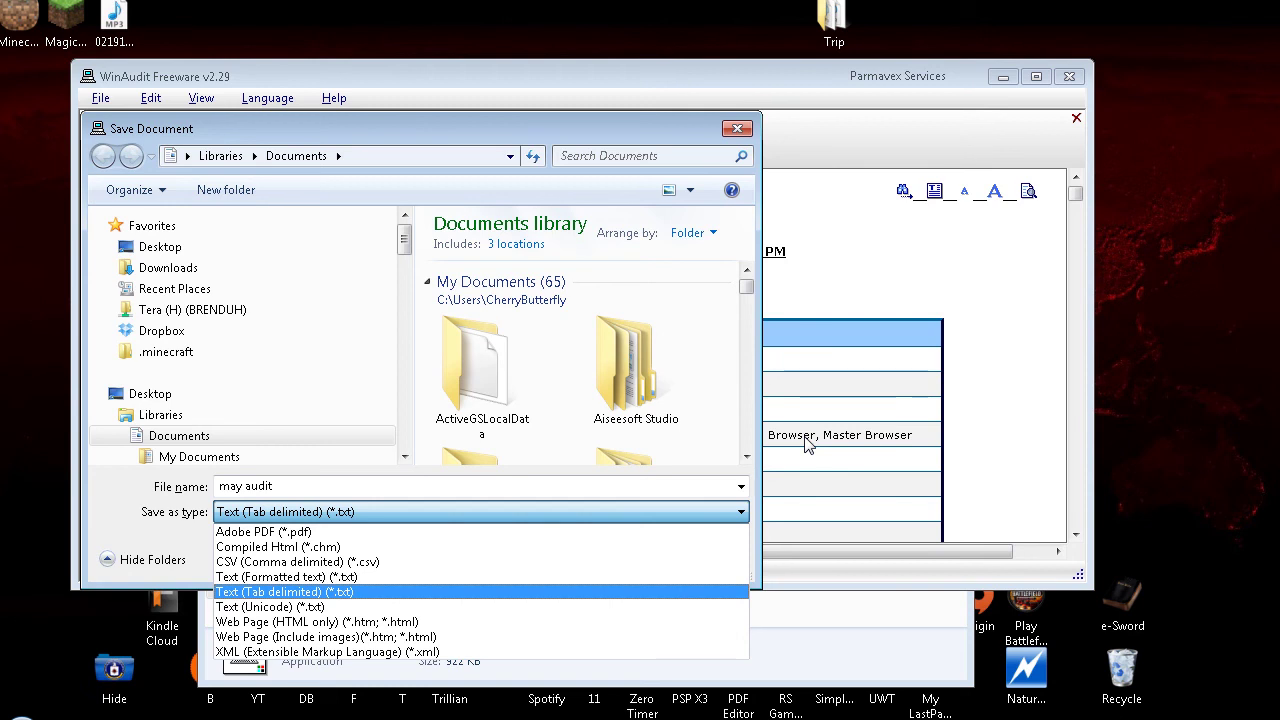
key("Return")
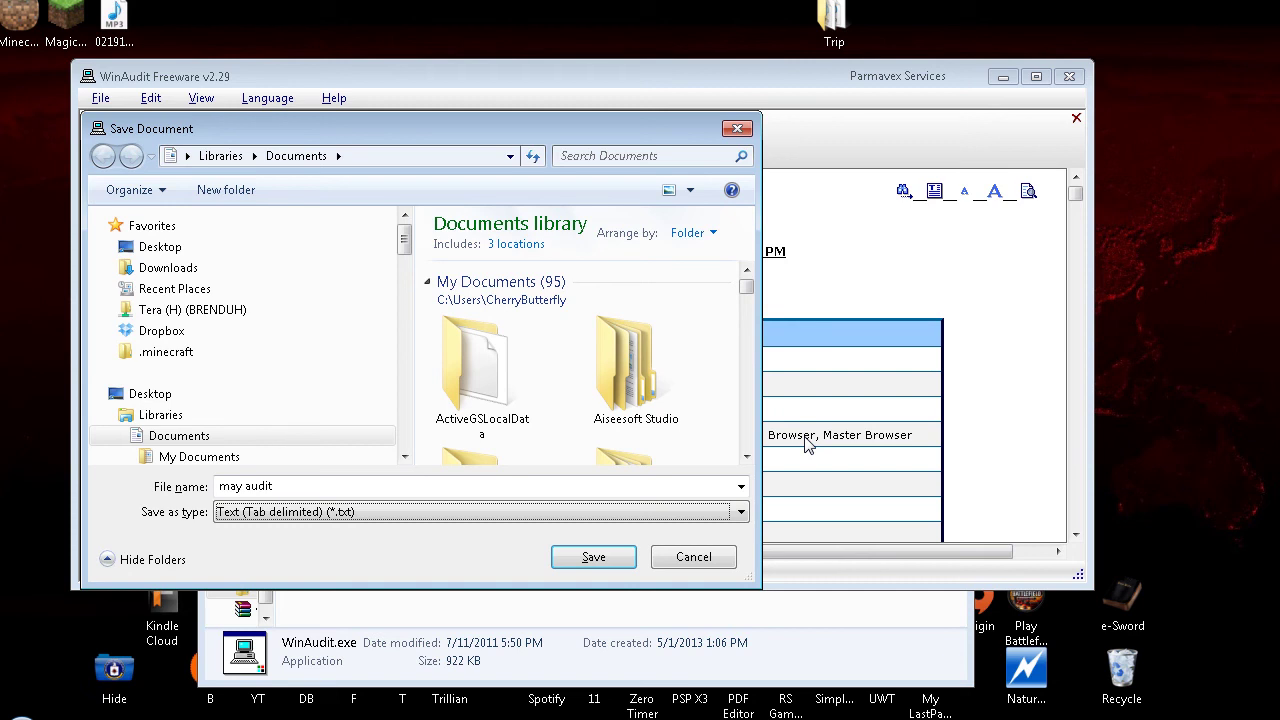
- Move through the dialog's folder tree and fields, then save the report
key("Tab")
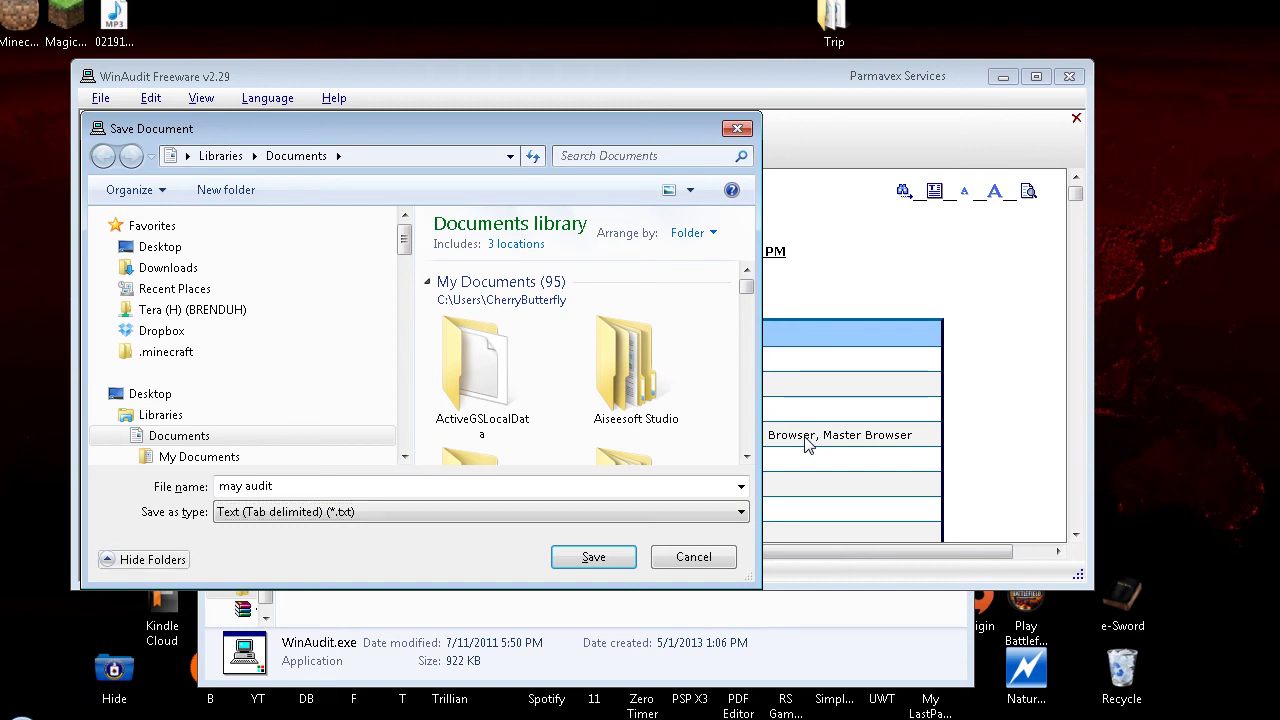
key("Tab")
key("Tab")
key("Tab")
key("Tab")
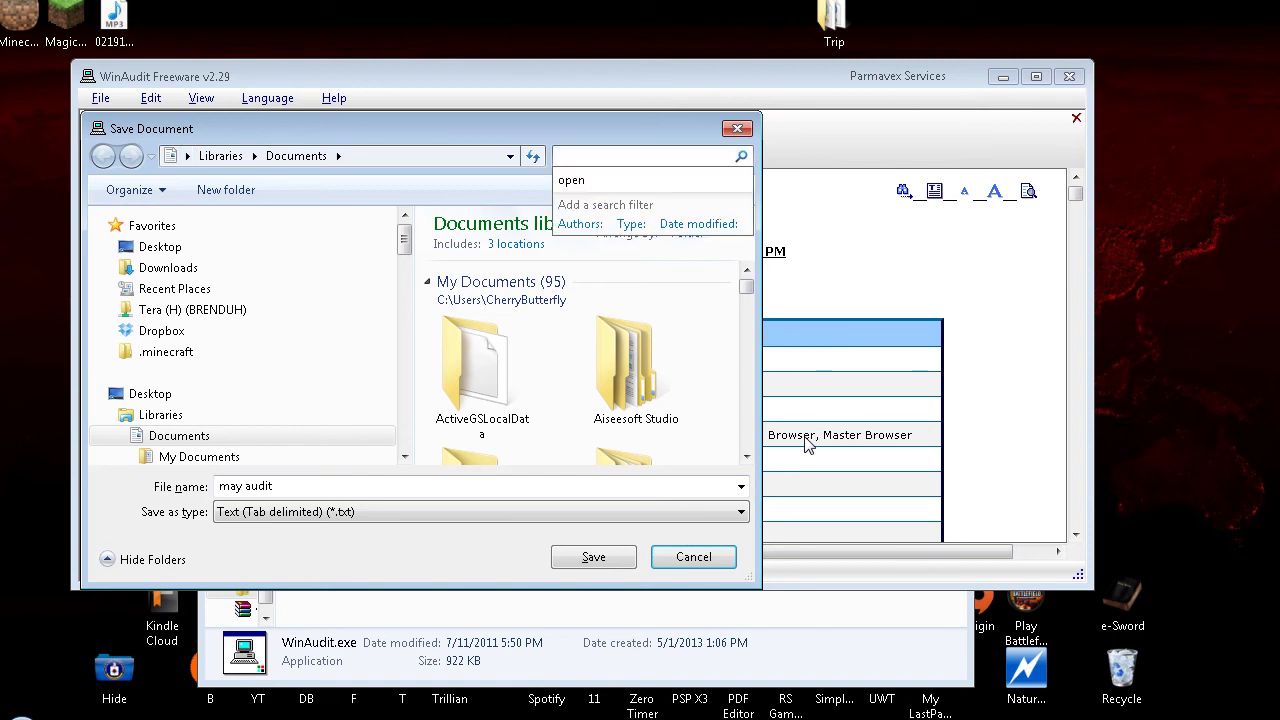
key("Tab")
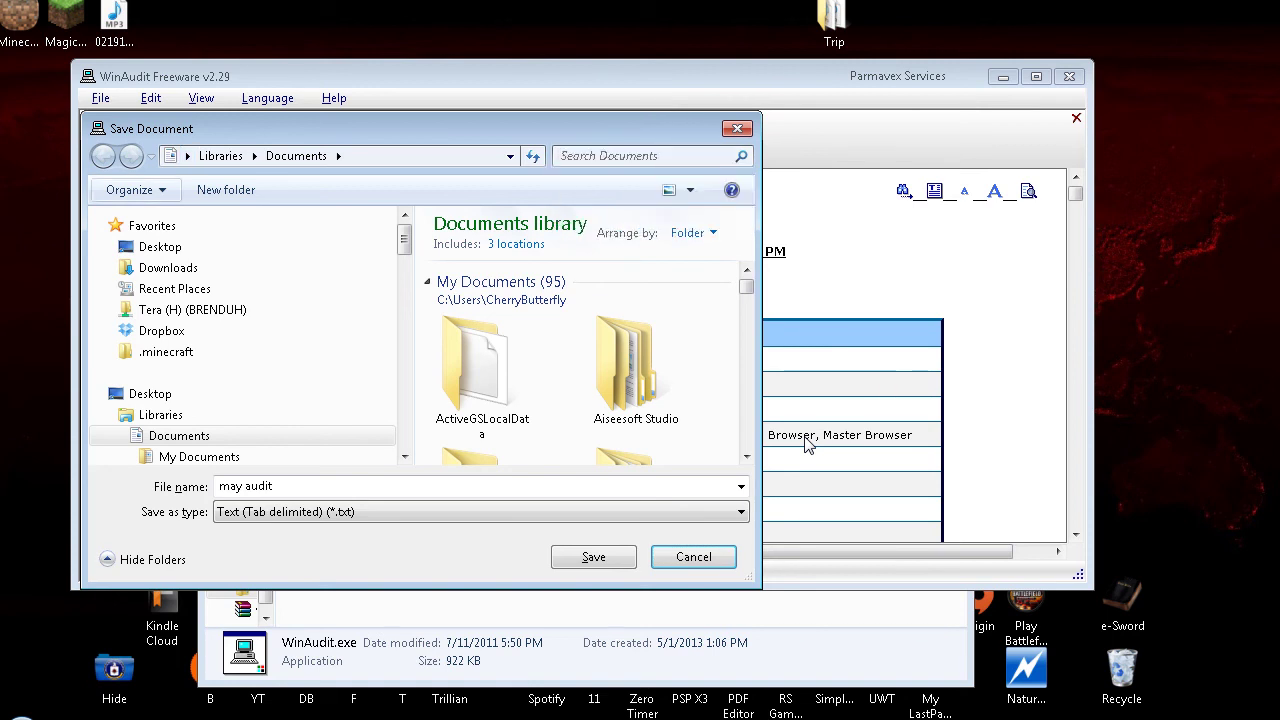
key("Tab")
key("Up")
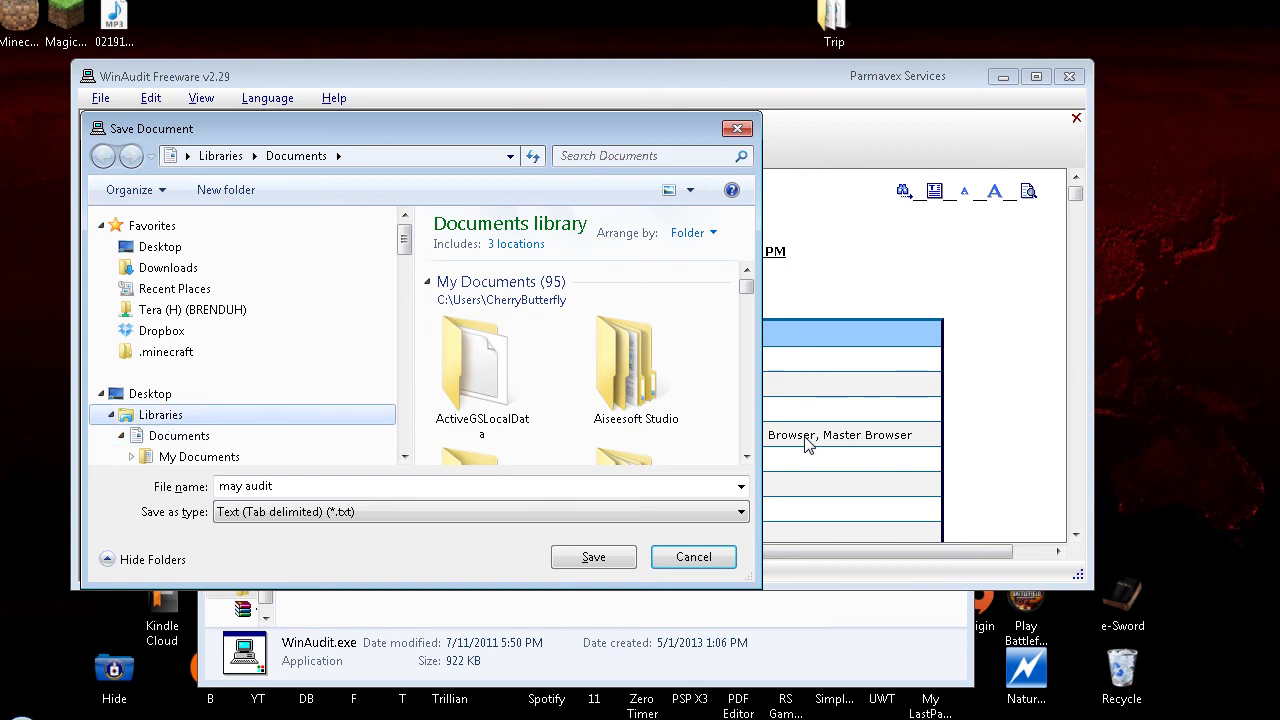
key("Up")
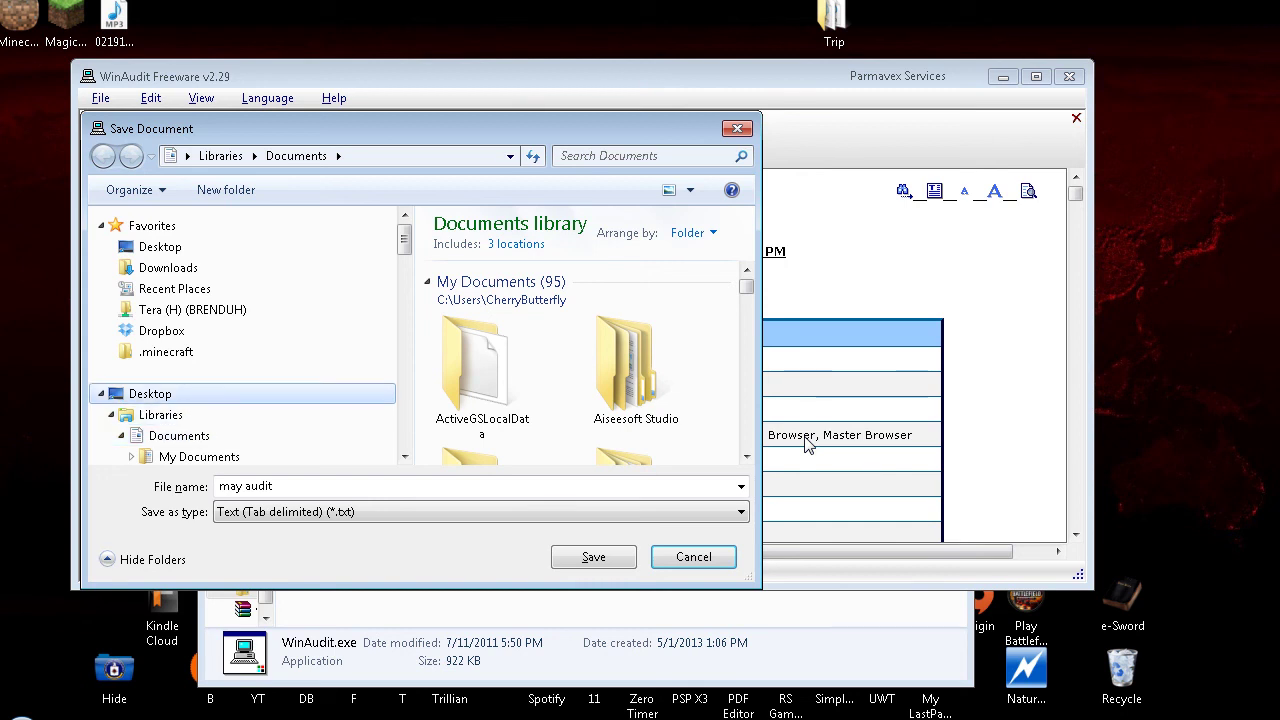
key("Up")
key("Up")
key("Up")
key("Up")
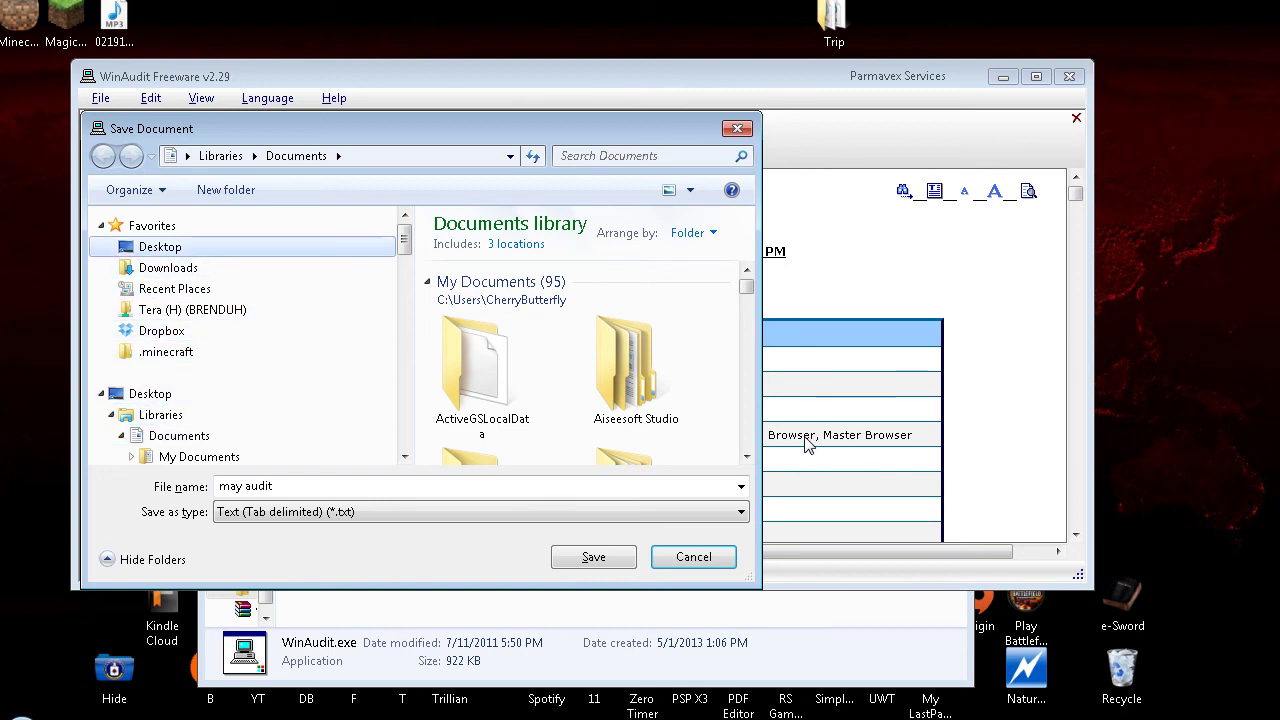
key("Tab")
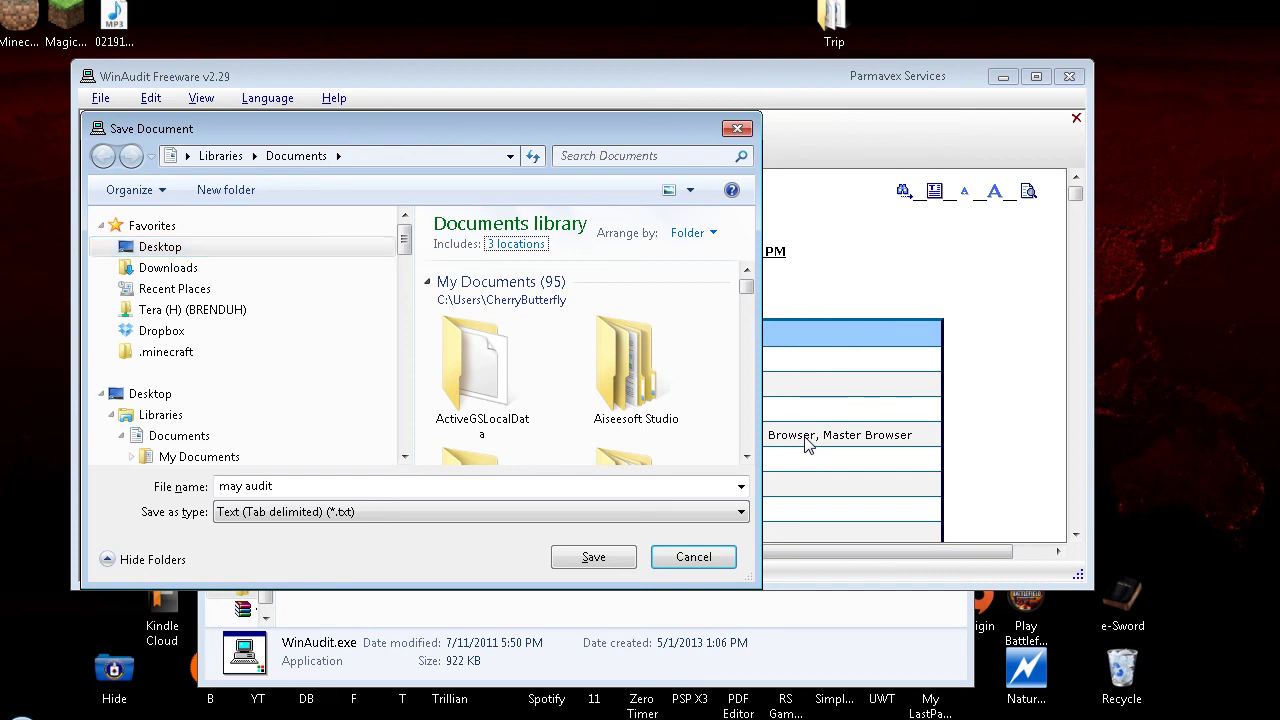
key("Tab")
key("Tab")
key("Tab")
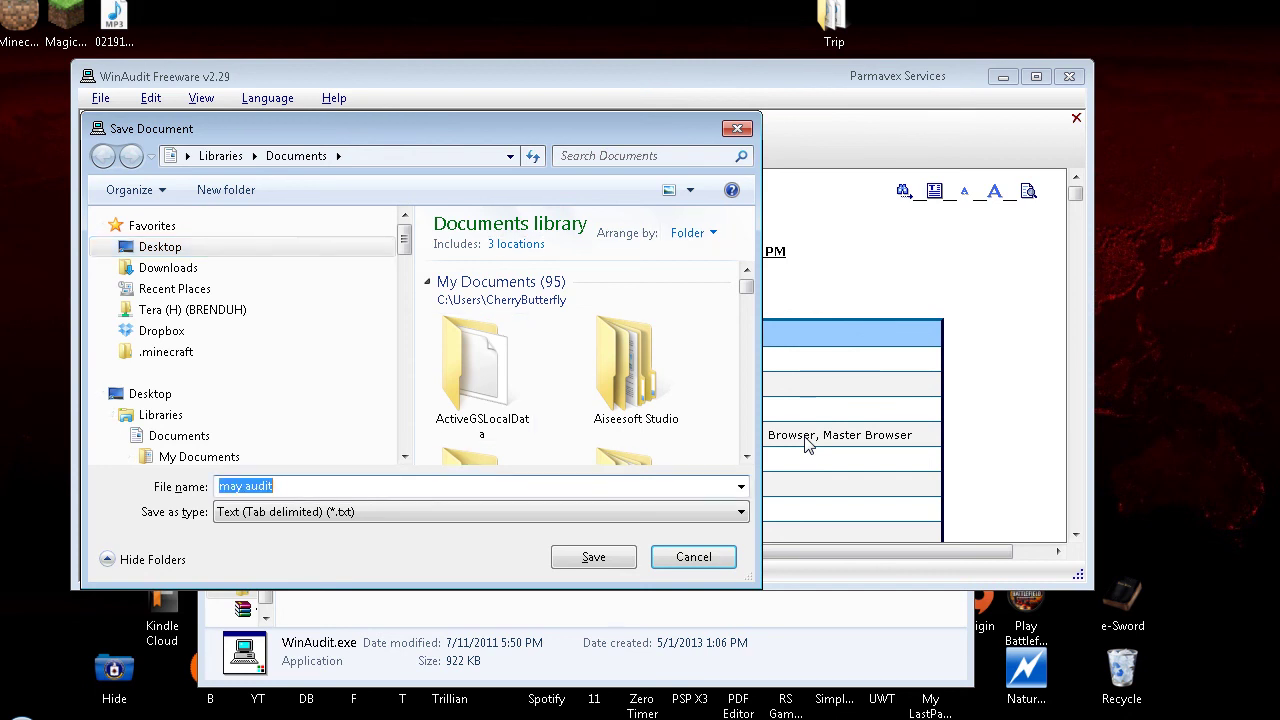
key("Tab")
key("Tab")
key("Tab")
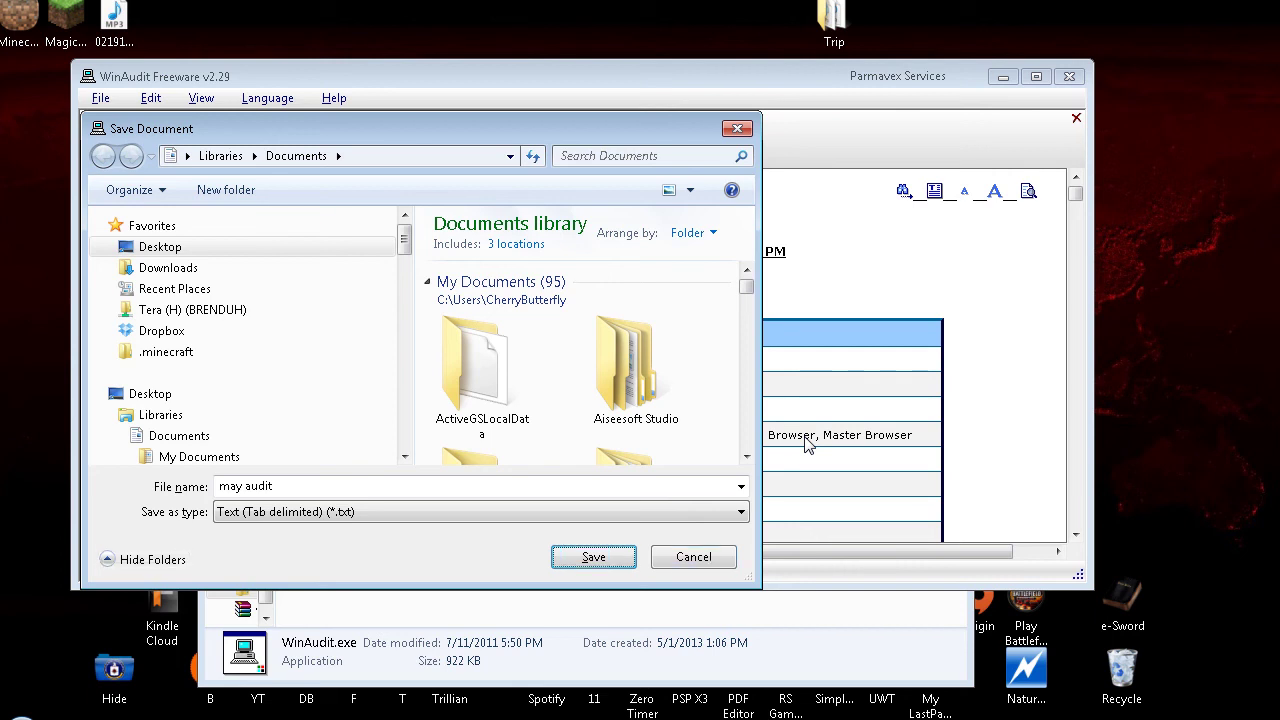
key("Return")
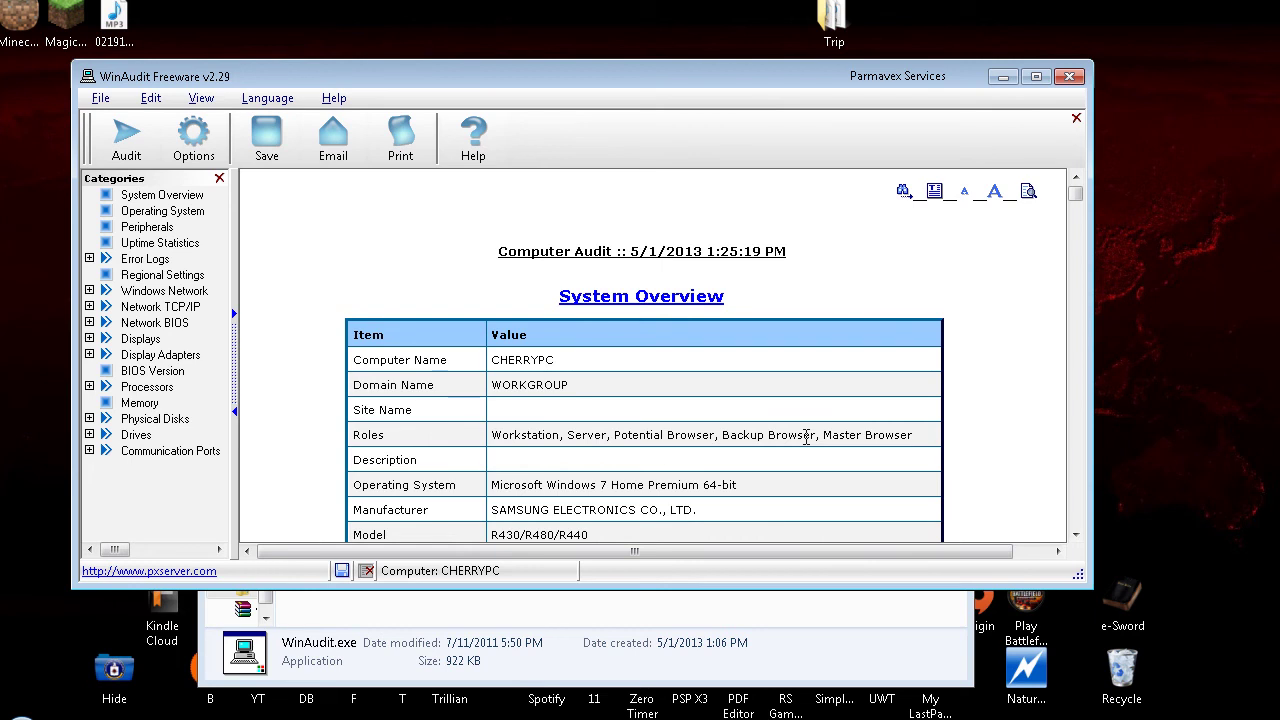
- Close WinAudit and the winaudit folder window, then select may winaudit.txt on the desktop
key("alt+F4")
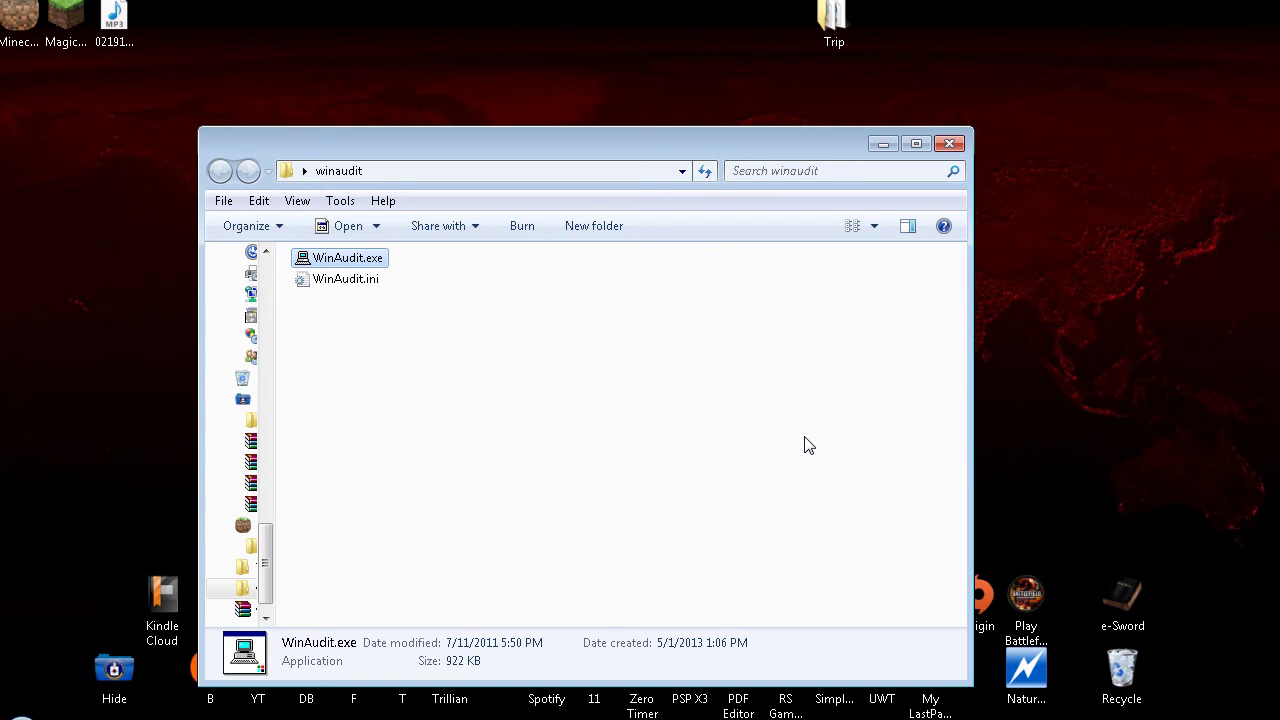
key("alt+F4")
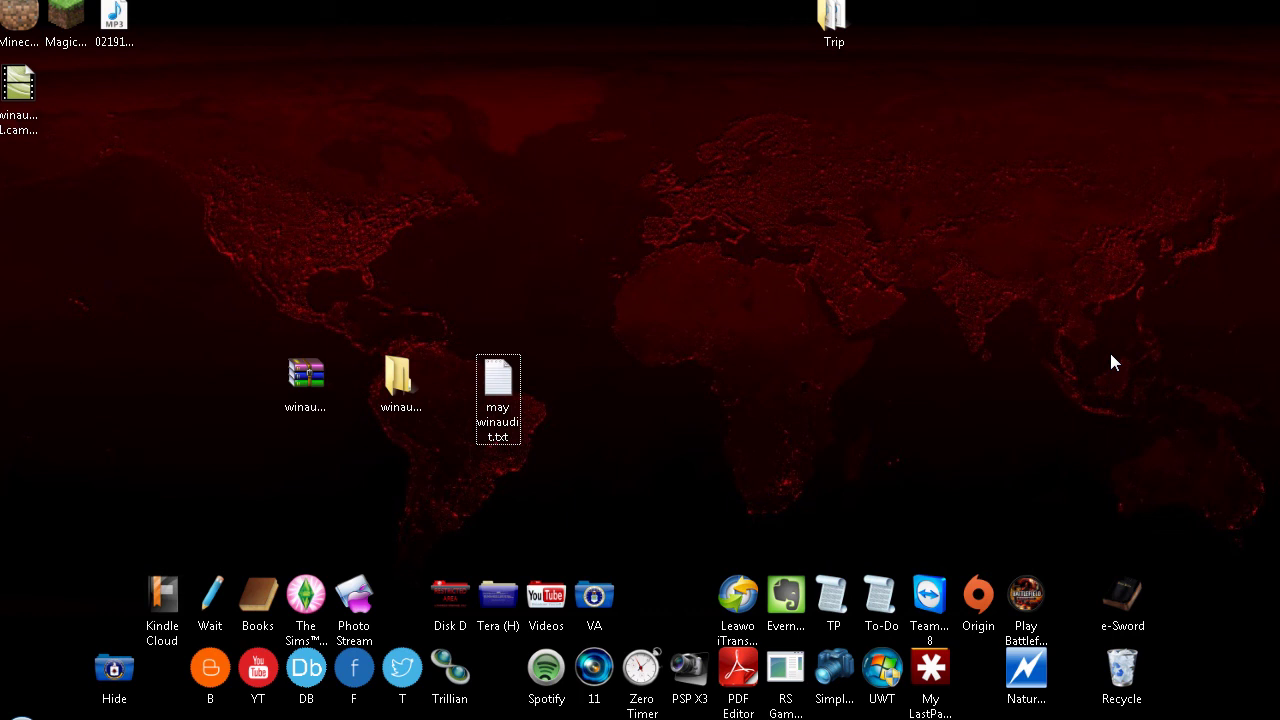
key("m")
key("m")
key("m")
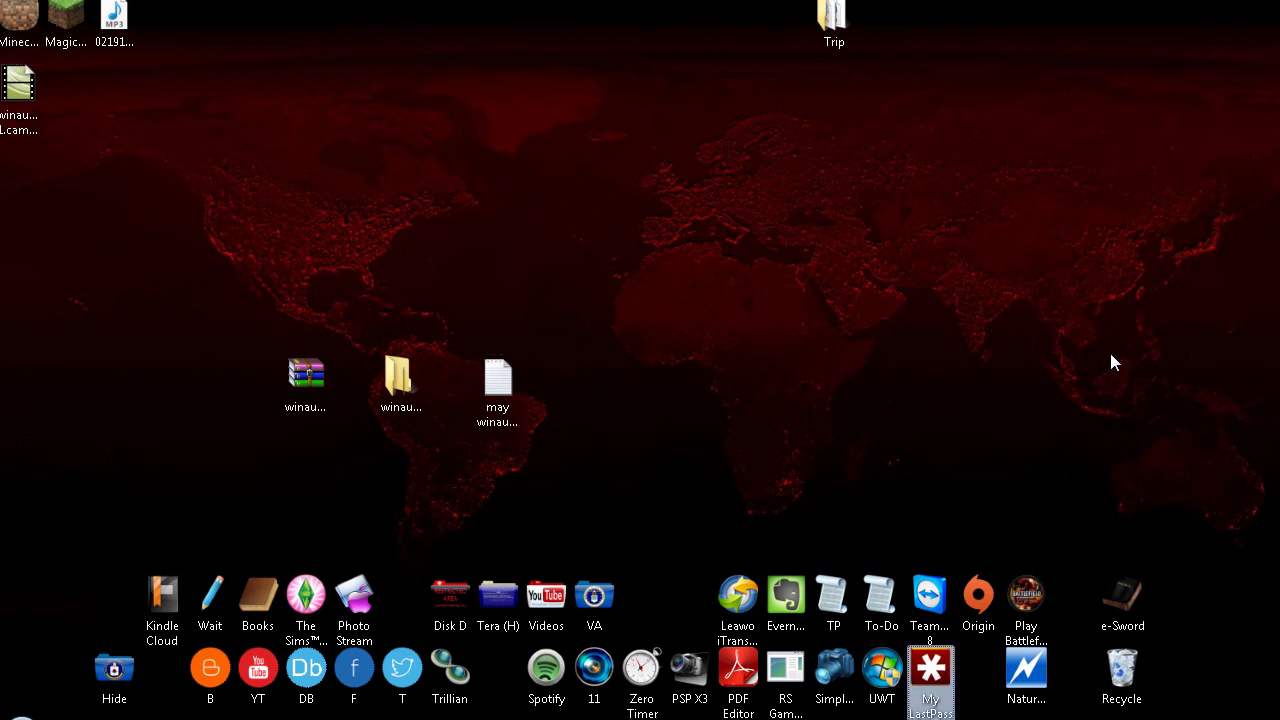
key("m")
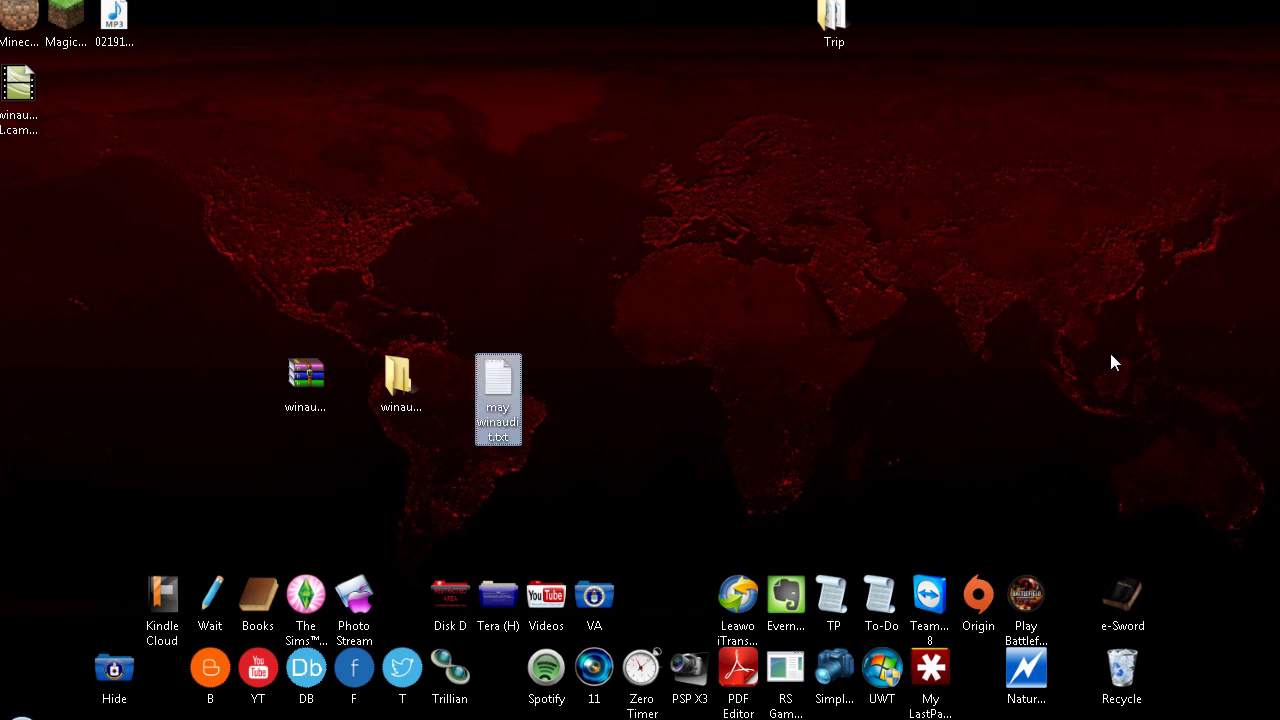
- Open may winaudit.txt in Notepad and maximize the Notepad window
key("Return")
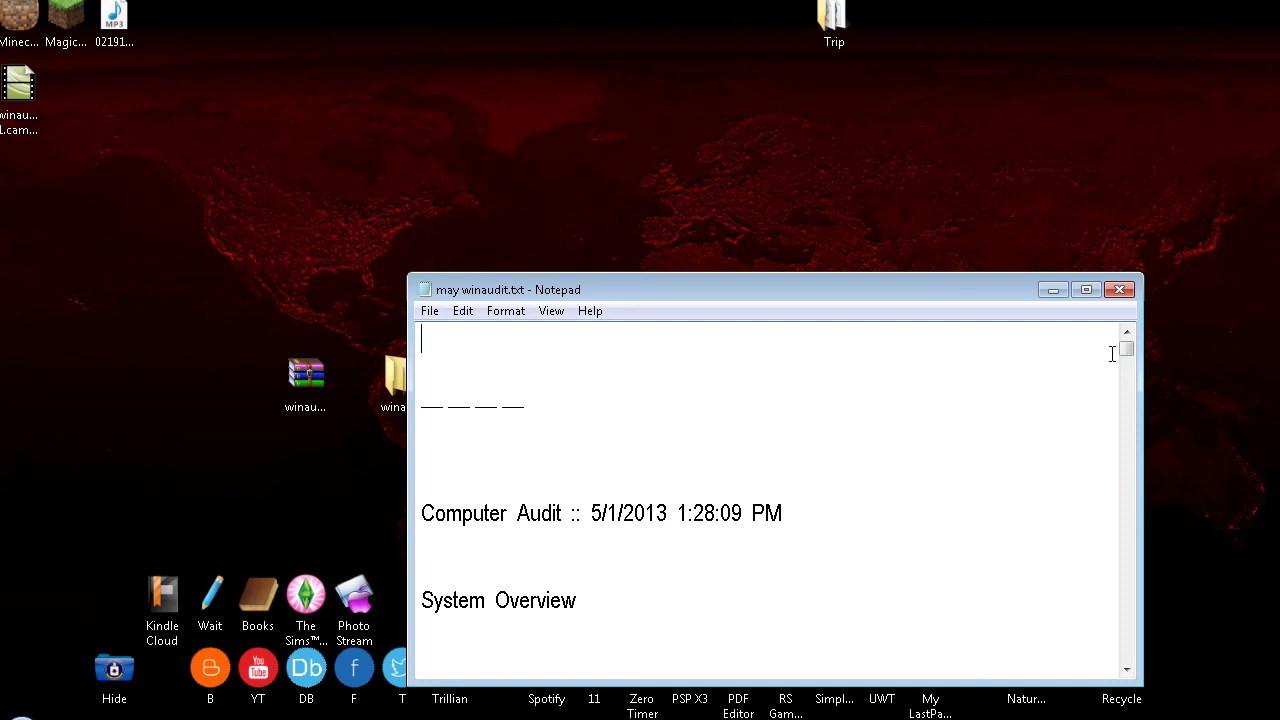
key("alt+space")
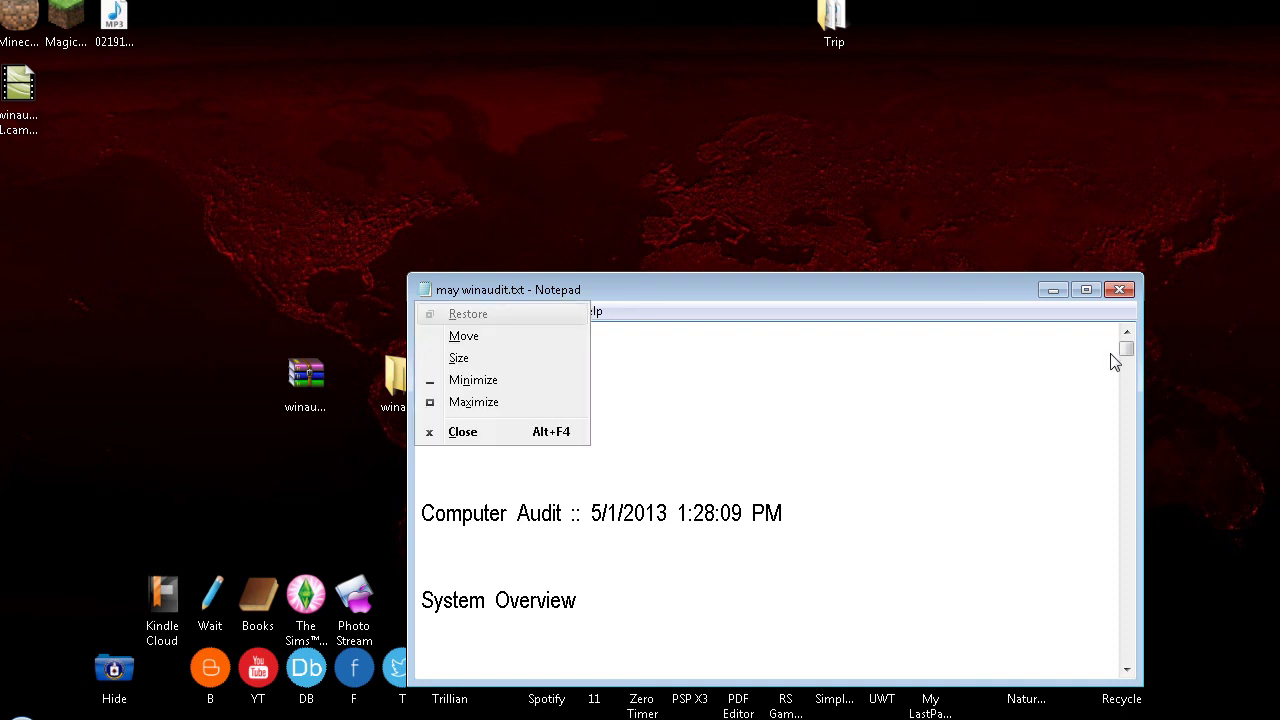
key("x")
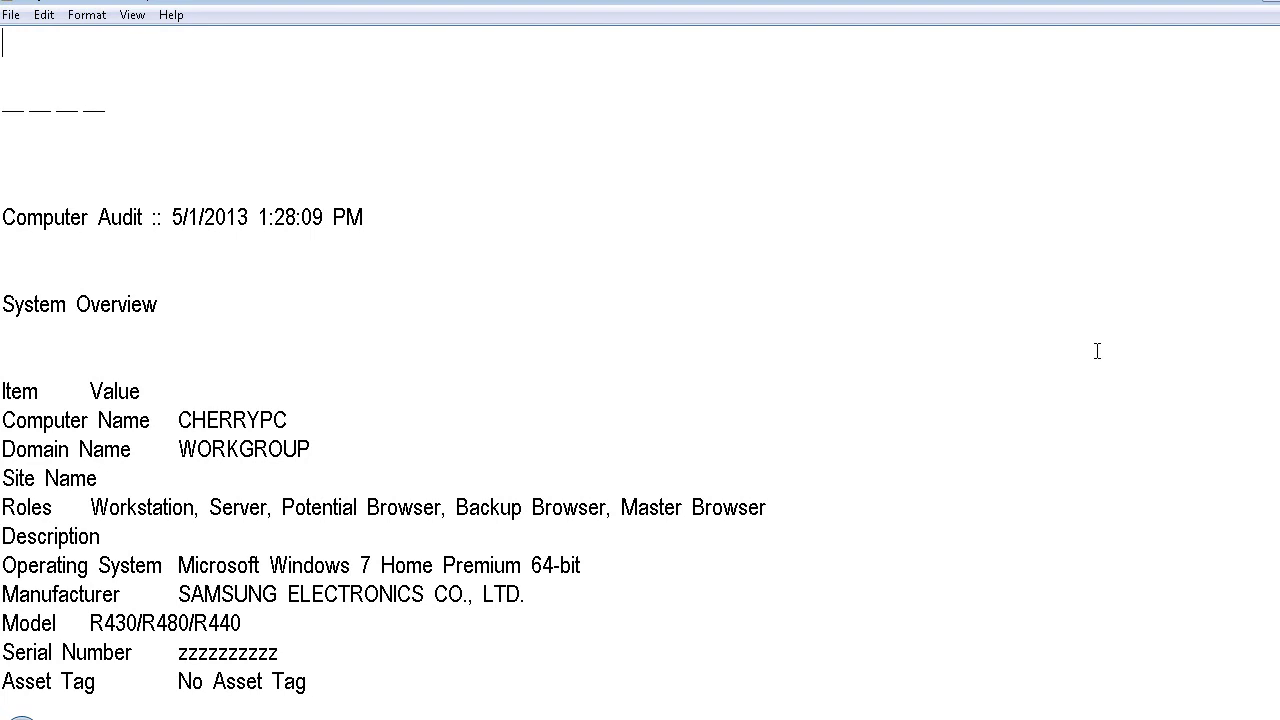
- Step down the System Overview lines in Notepad to Number Of Processors, 1
key("Down")
key("Down")
key("Down")
key("Down")
key("Down")
key("Down")
key("Down")
key("Down")
key("Down")
key("Down")
key("Down")
key("Down")
key("Down")
key("Down")
key("Down")
key("Down")
key("Down")
key("Down")
key("Down")
key("Down")
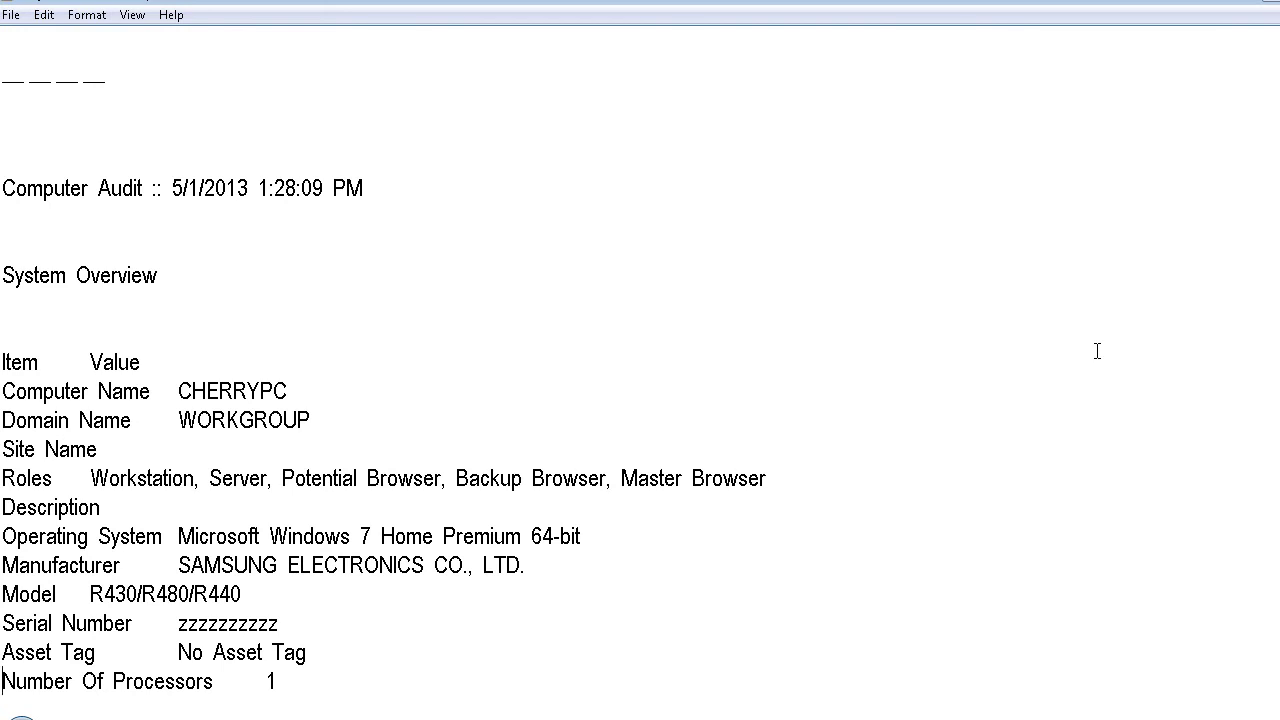
- Read Processor Description, Total Memory, Display, BIOS Version, User Account and Local Time, reaching the dashed divider
key("Down")
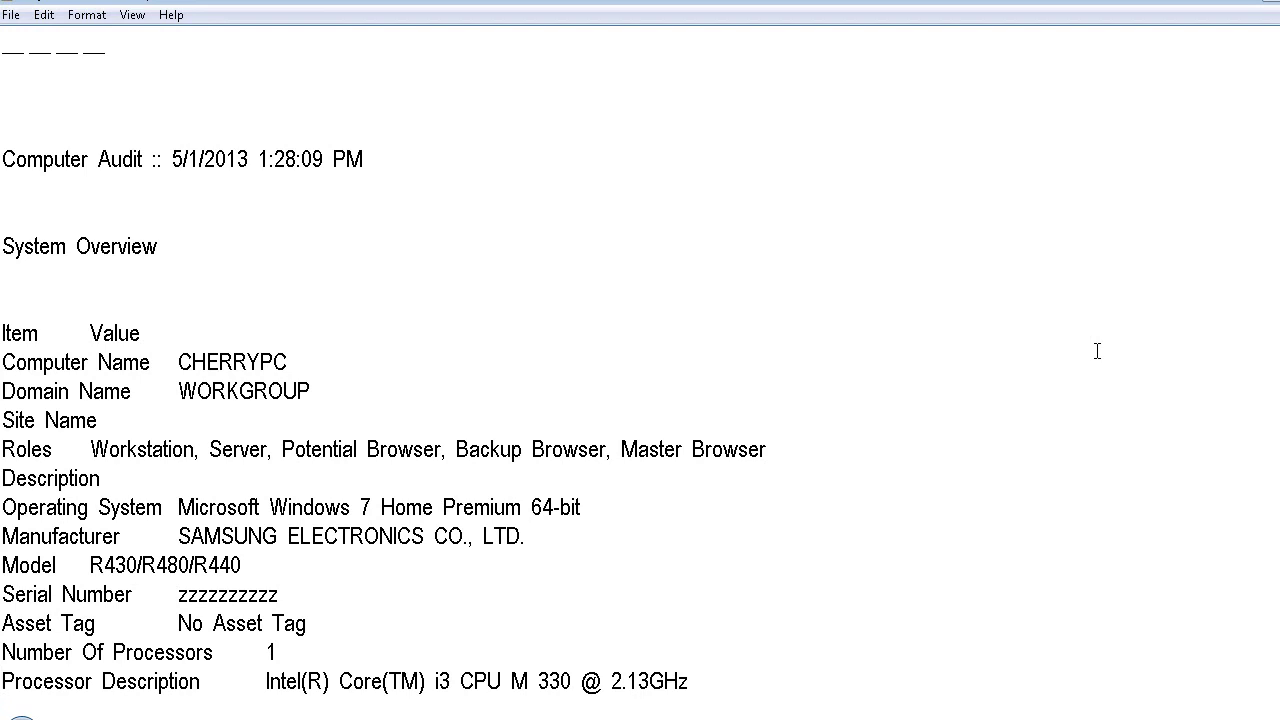
key("Down")
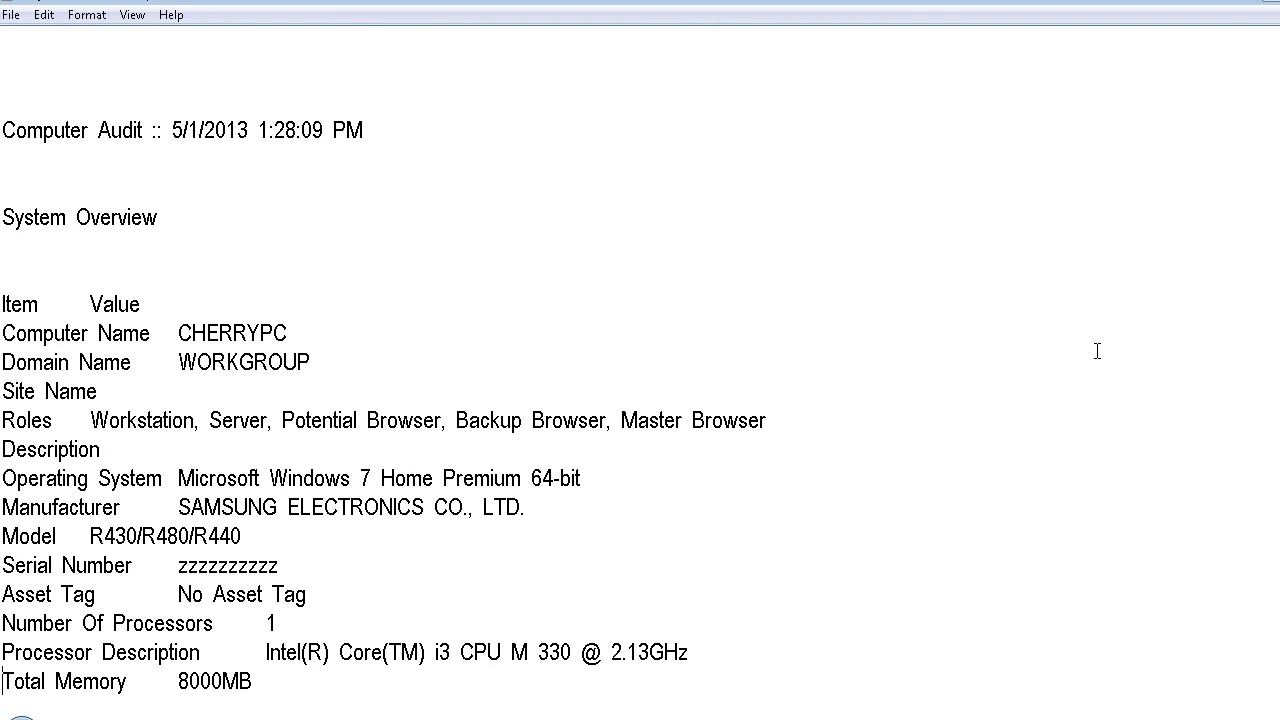
key("Down")
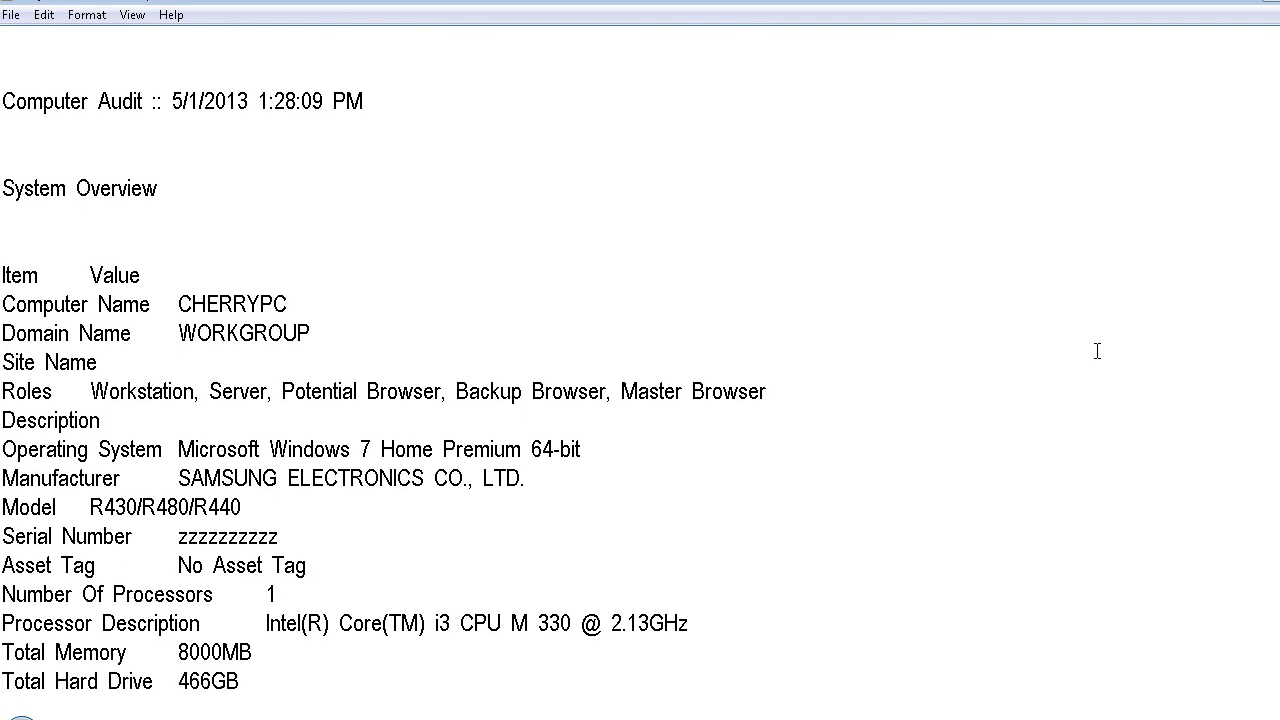
key("Down")
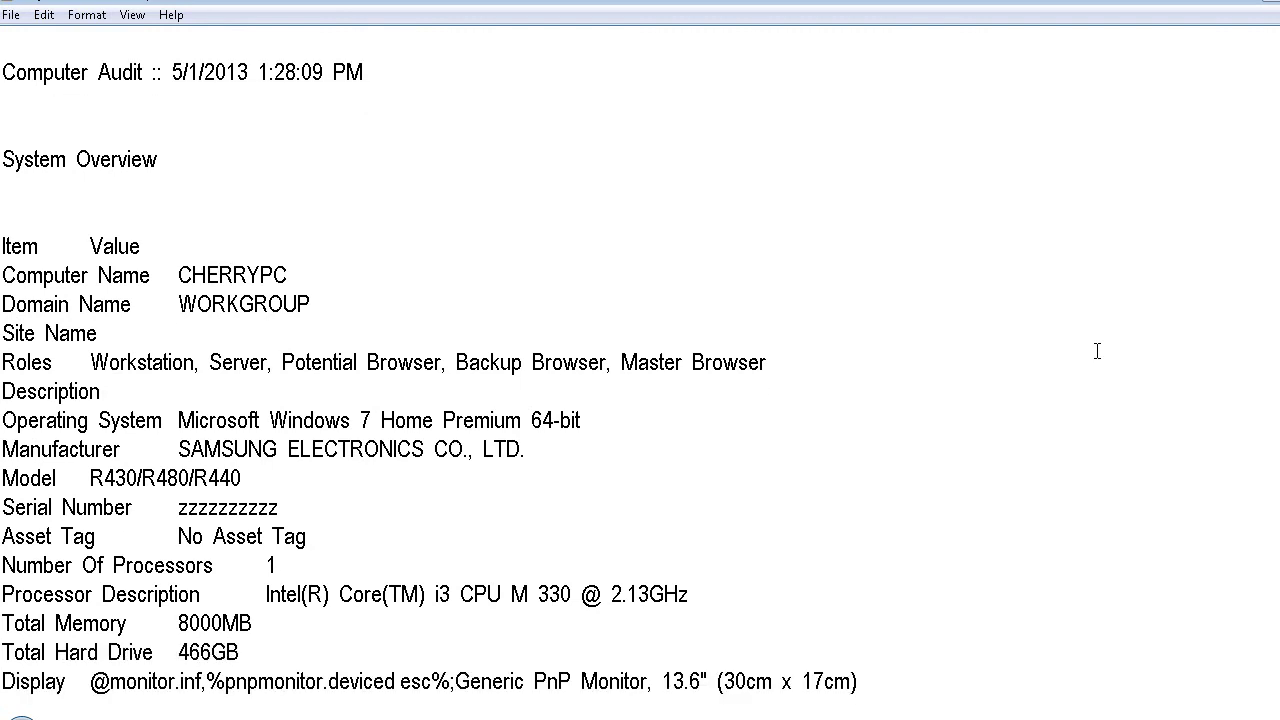
key("Down")
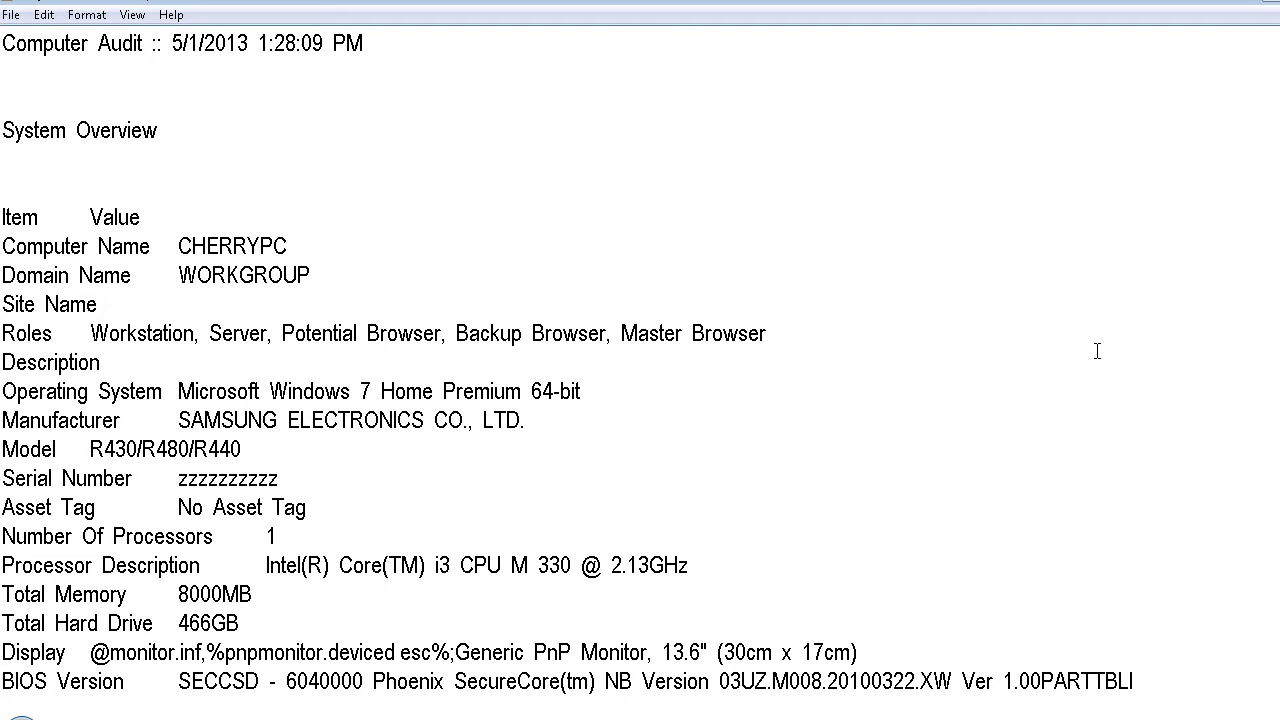
key("Down")
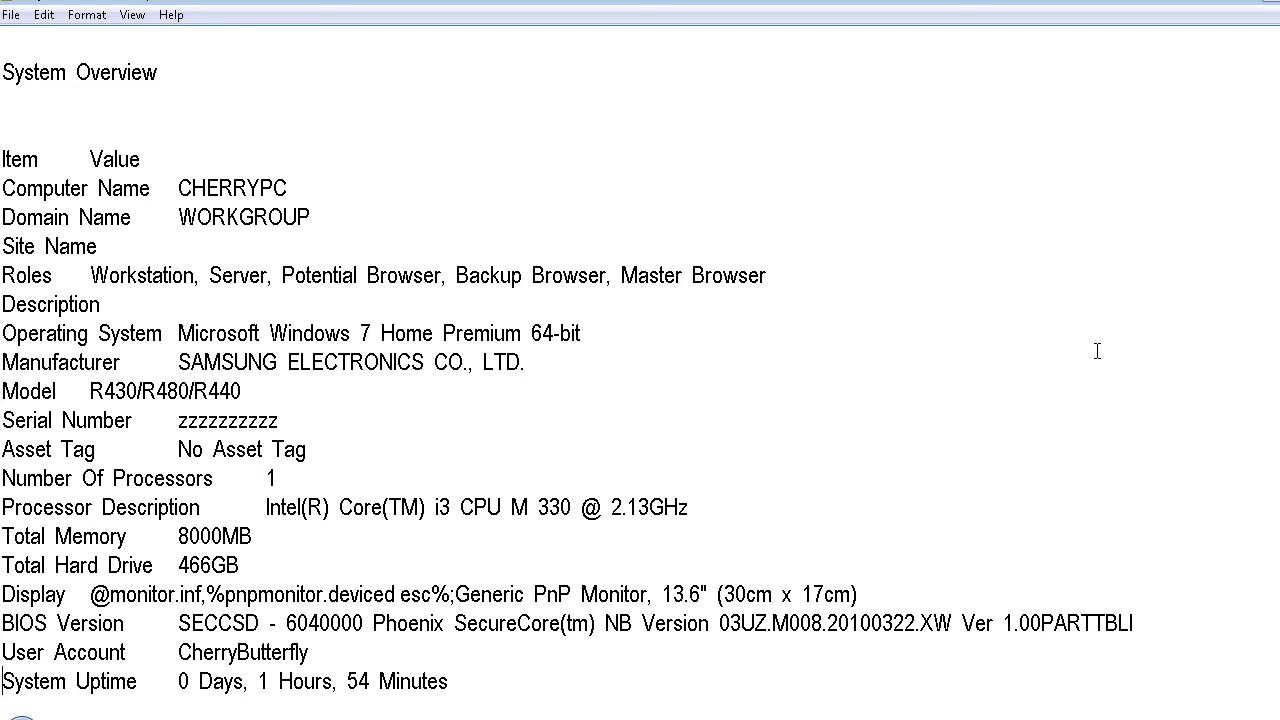
key("Down")
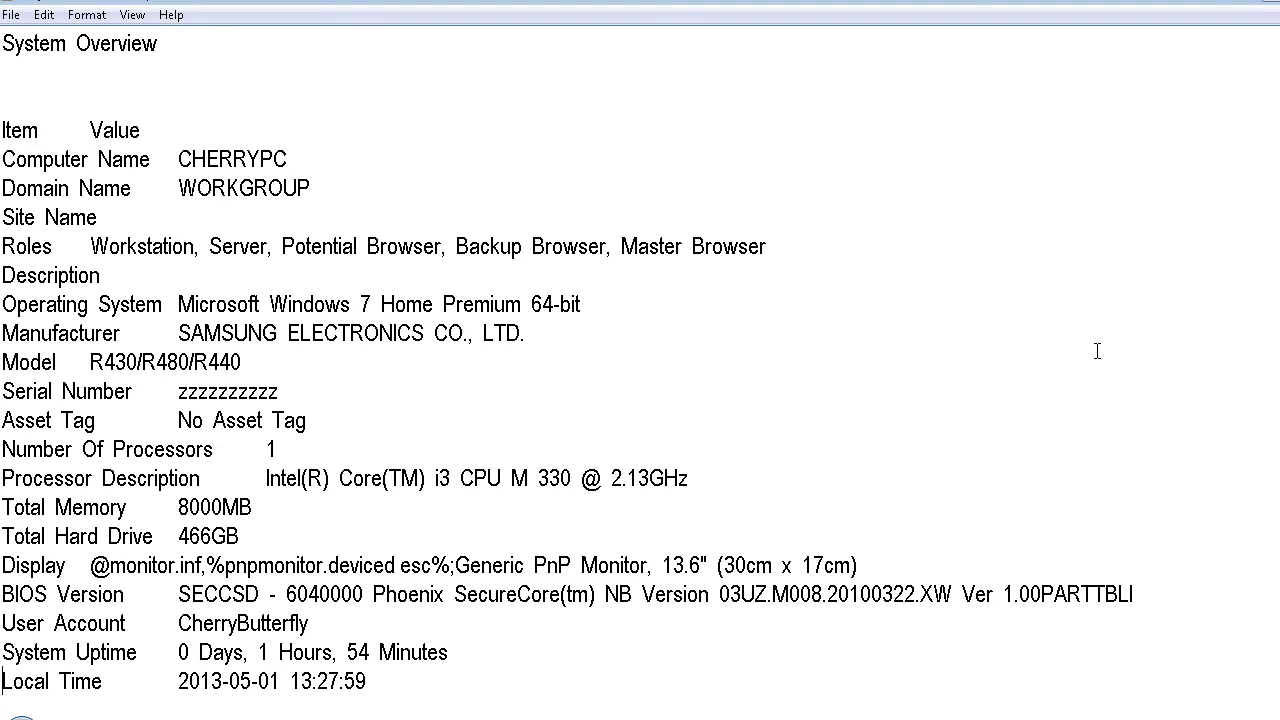
key("Down")
key("Down")
key("Down")
key("Down")
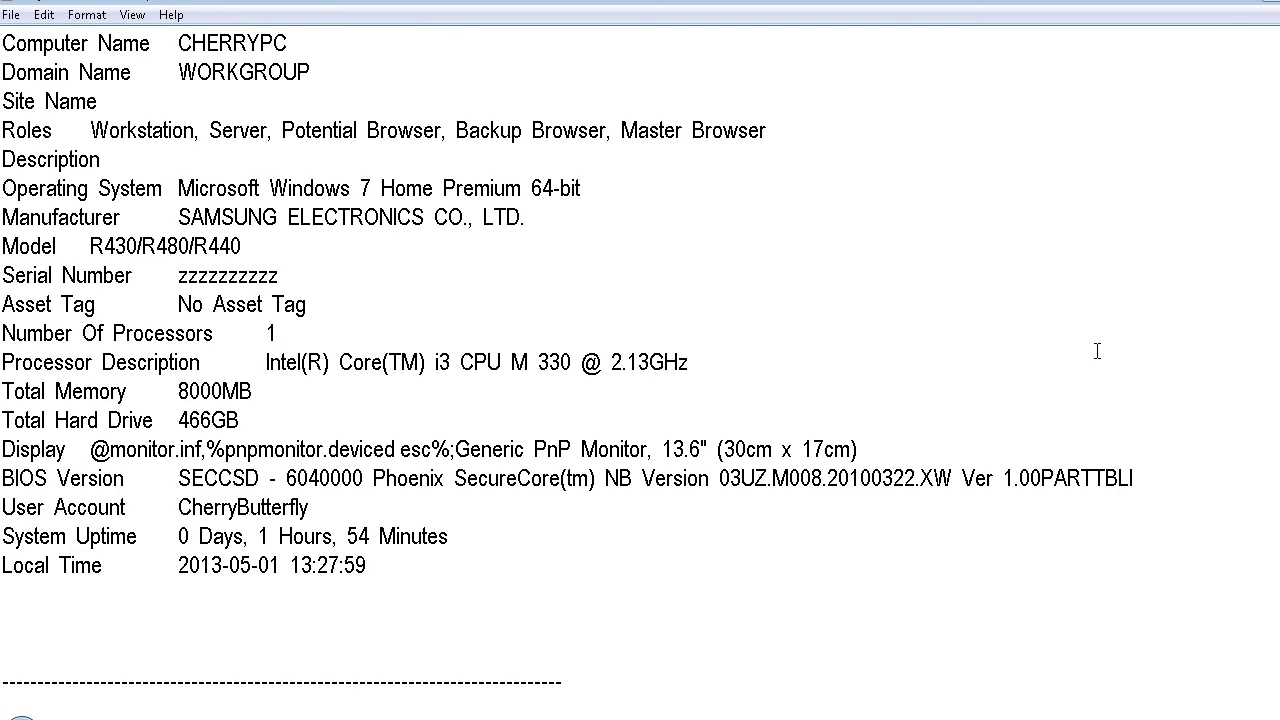
- Read the Operating System entries: Name 7, Home Premium 64-bit edition, install date, owner, build, Service Pack 1.0
key("Down")
key("Down")
key("Down")
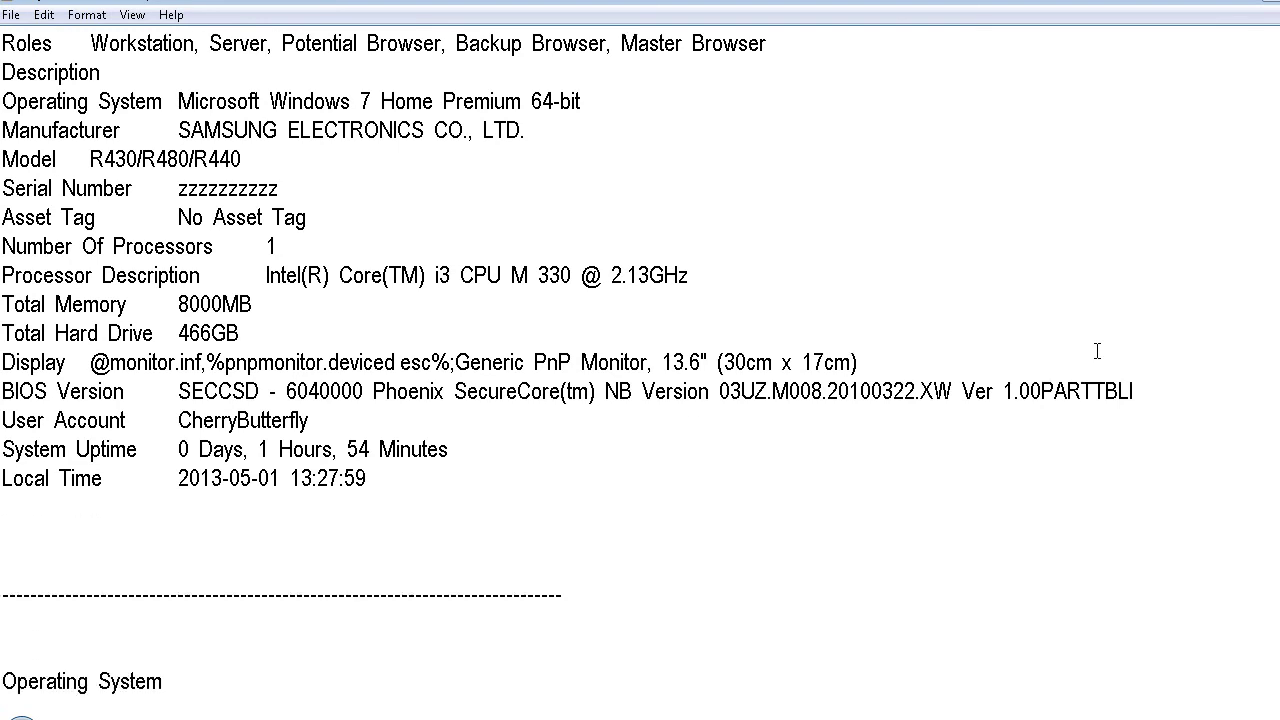
key("Down")
key("Down")
key("Down")
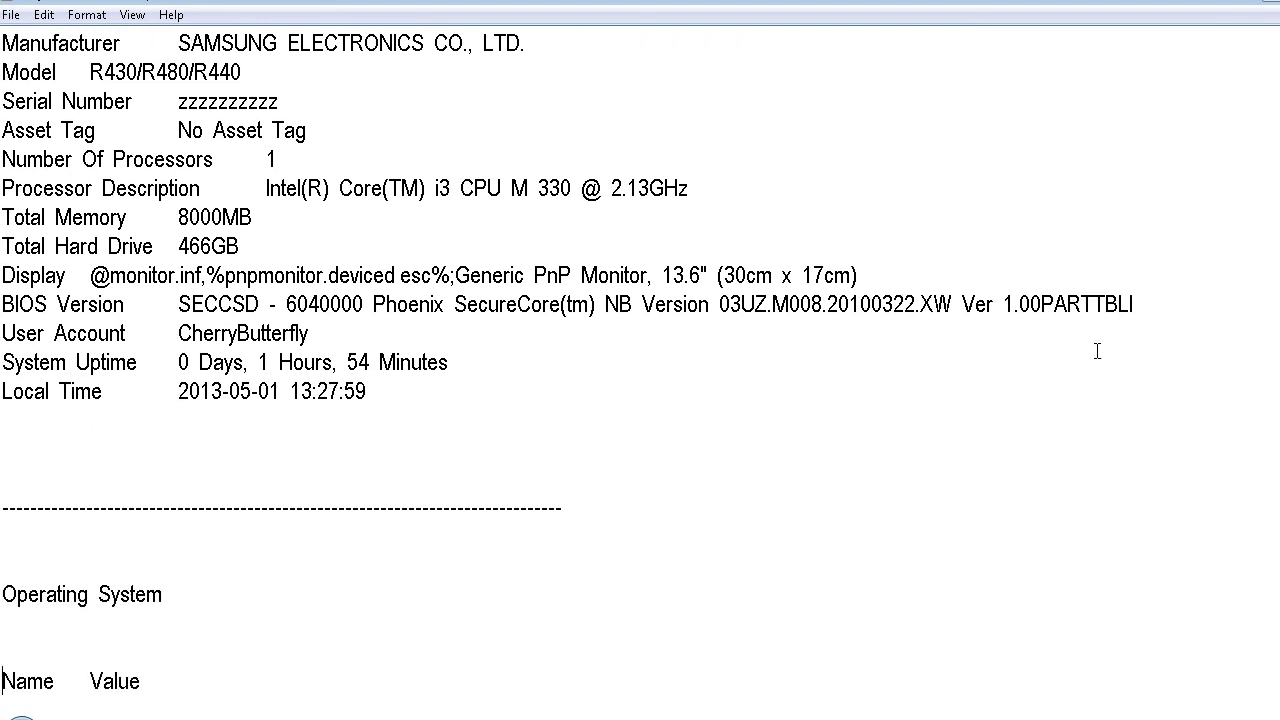
key("Down")
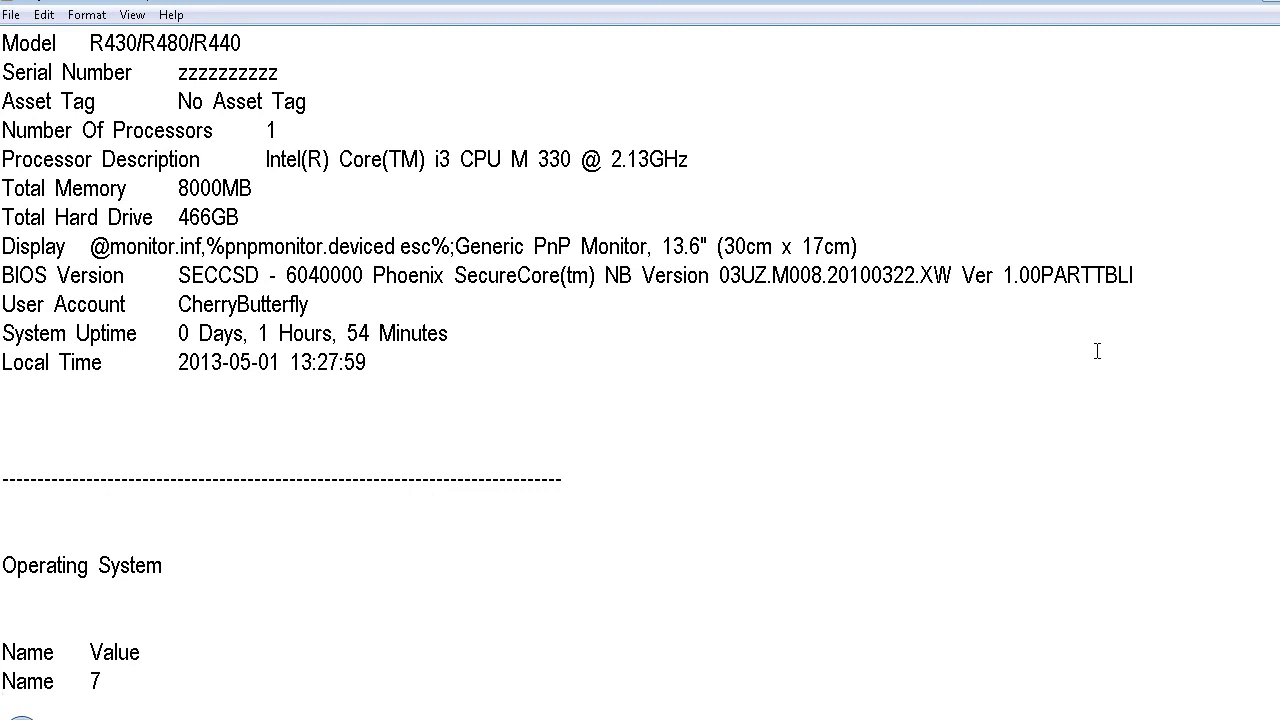
key("Down")
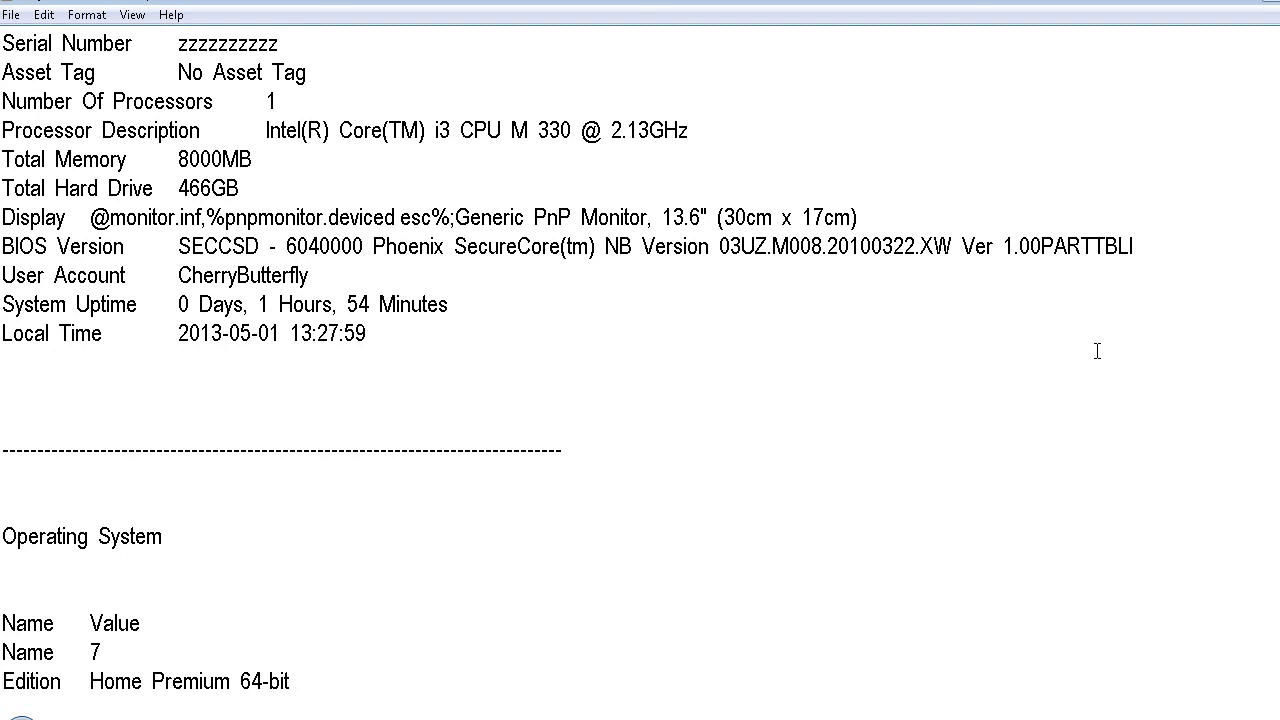
key("Down")
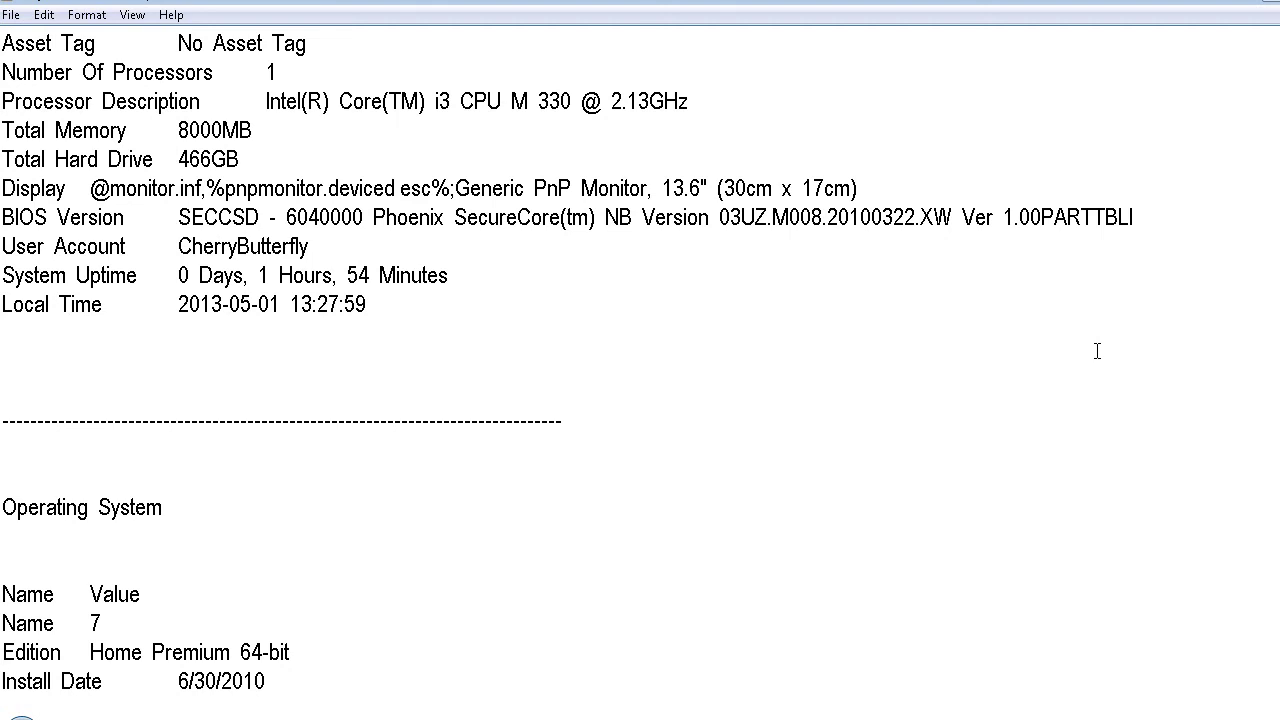
key("Down")
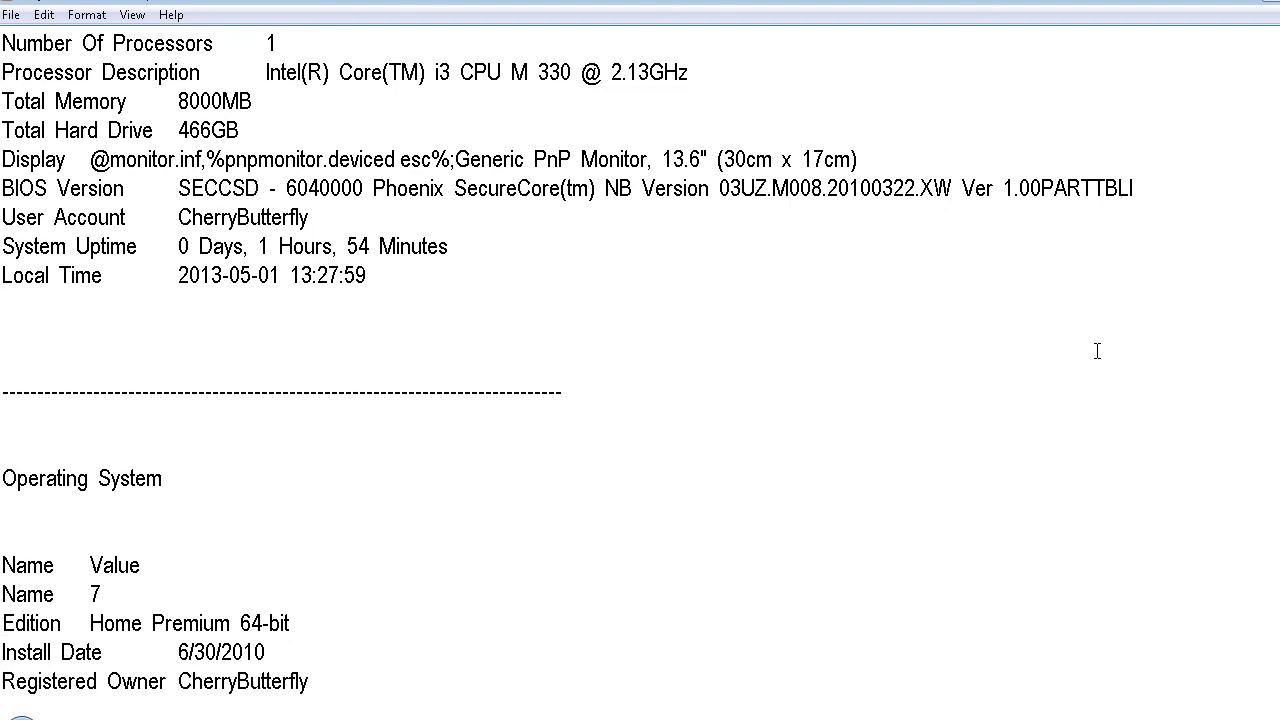
key("Down")
key("Down")
key("Down")
key("Down")
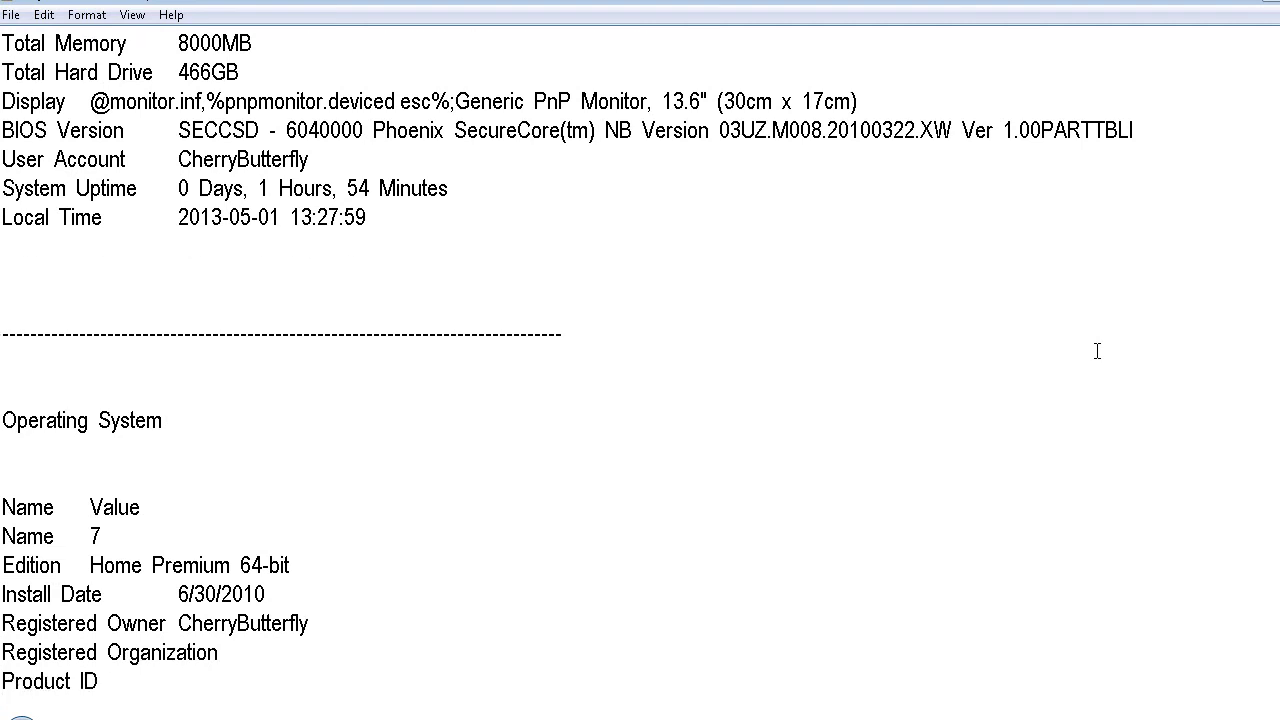
key("Down")
key("Down")
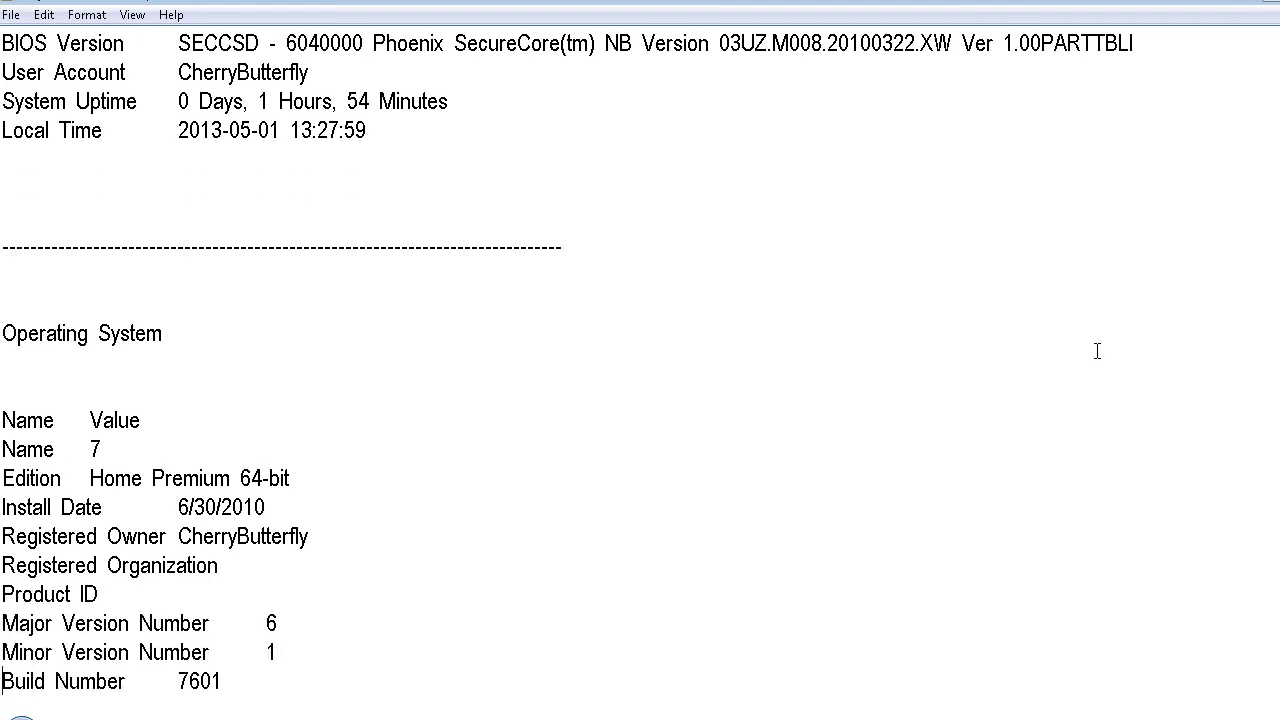
key("Down")
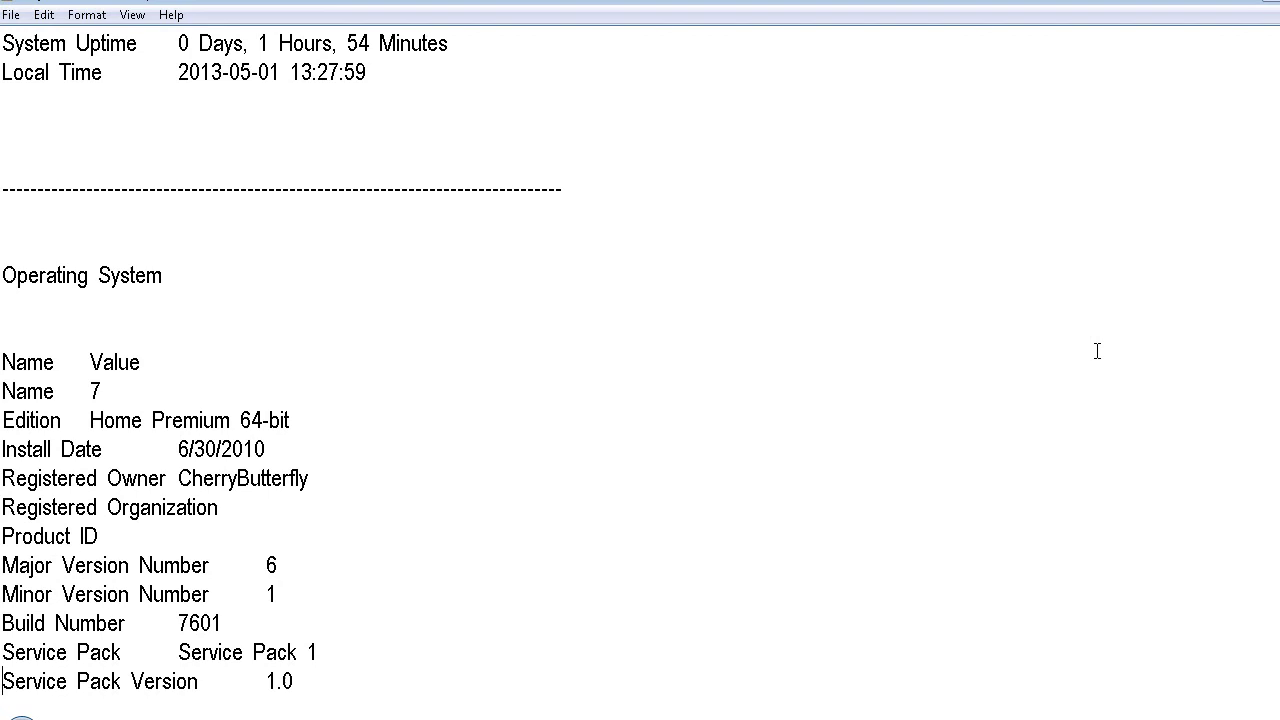
key("Down")
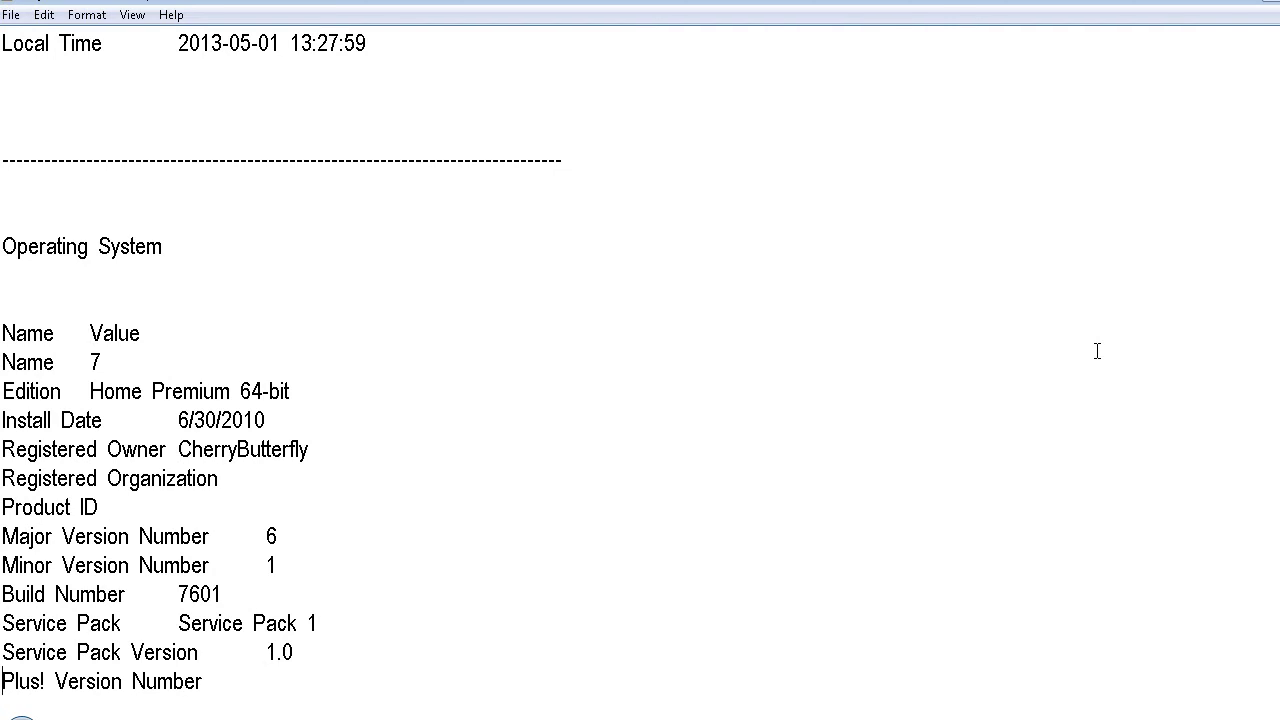
- Continue through Temporary Directory and Operating System Language to Number Of Bits, 64
scroll(1097, 351, "down", 3)
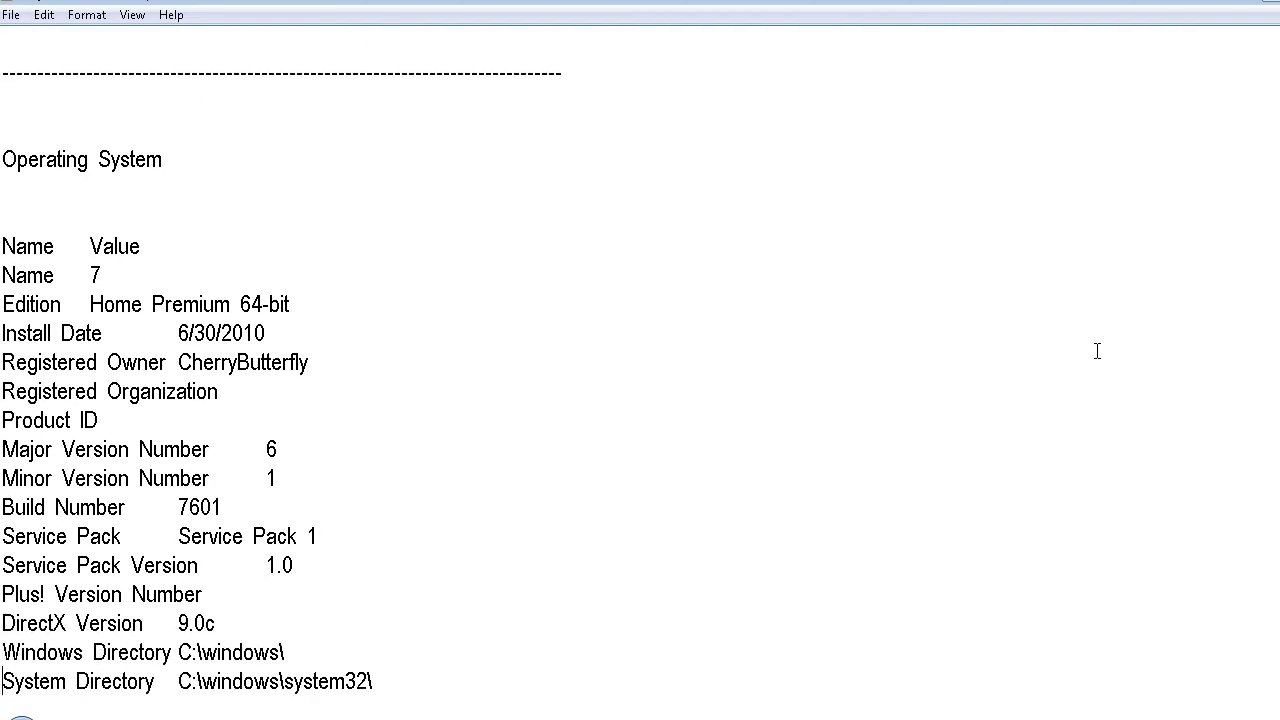
key("Down")
key("Down")
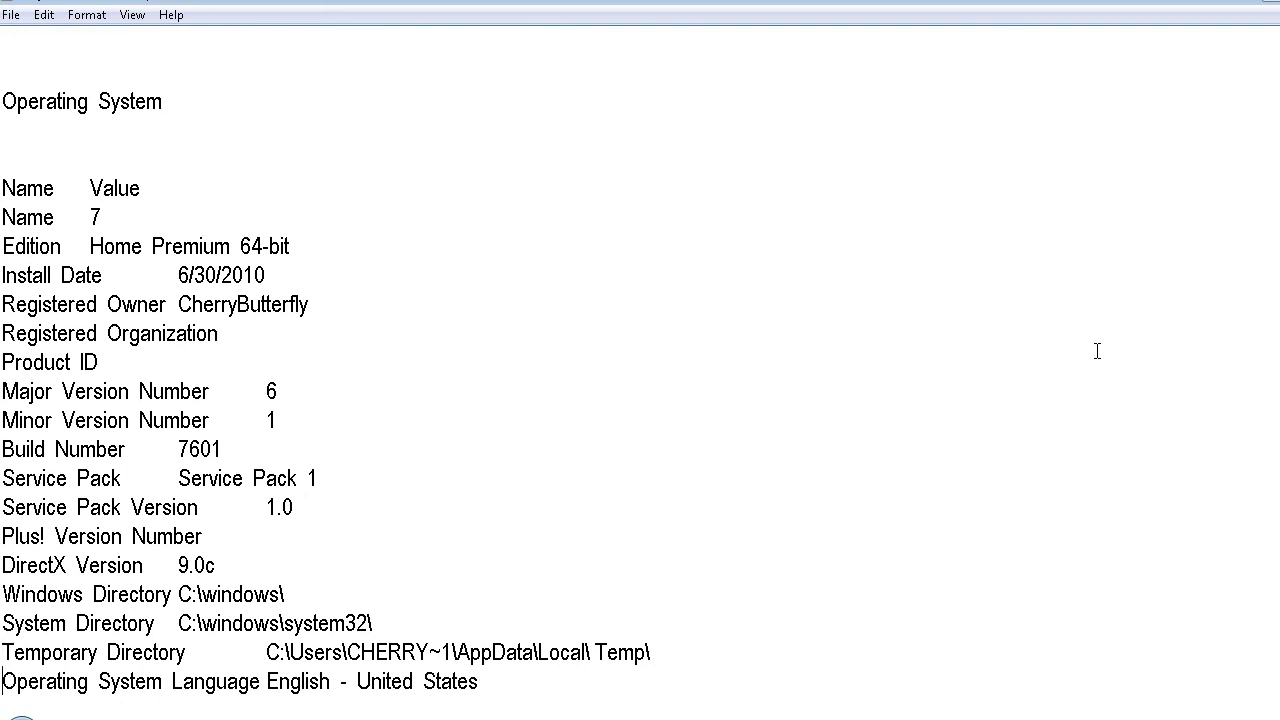
key("Down")
key("Down")
key("Down")
key("Down")
key("Down")
key("Down")
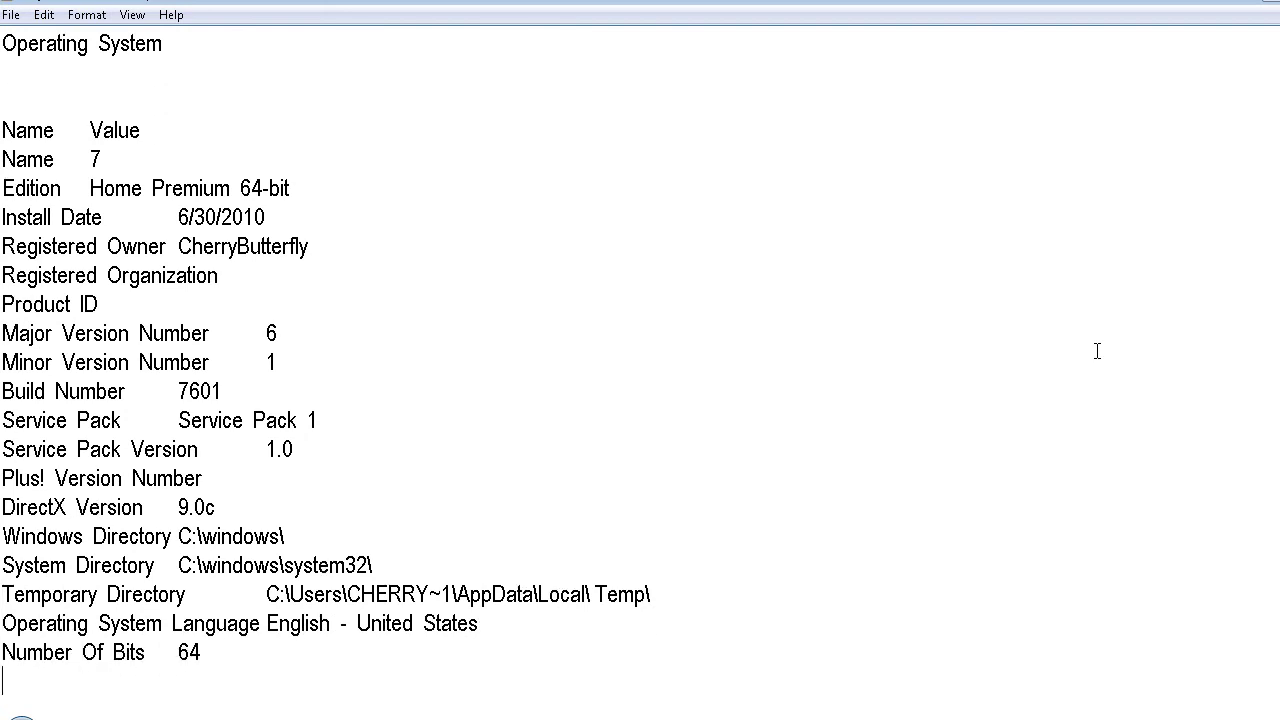
key("Down")
key("Down")
key("Down")
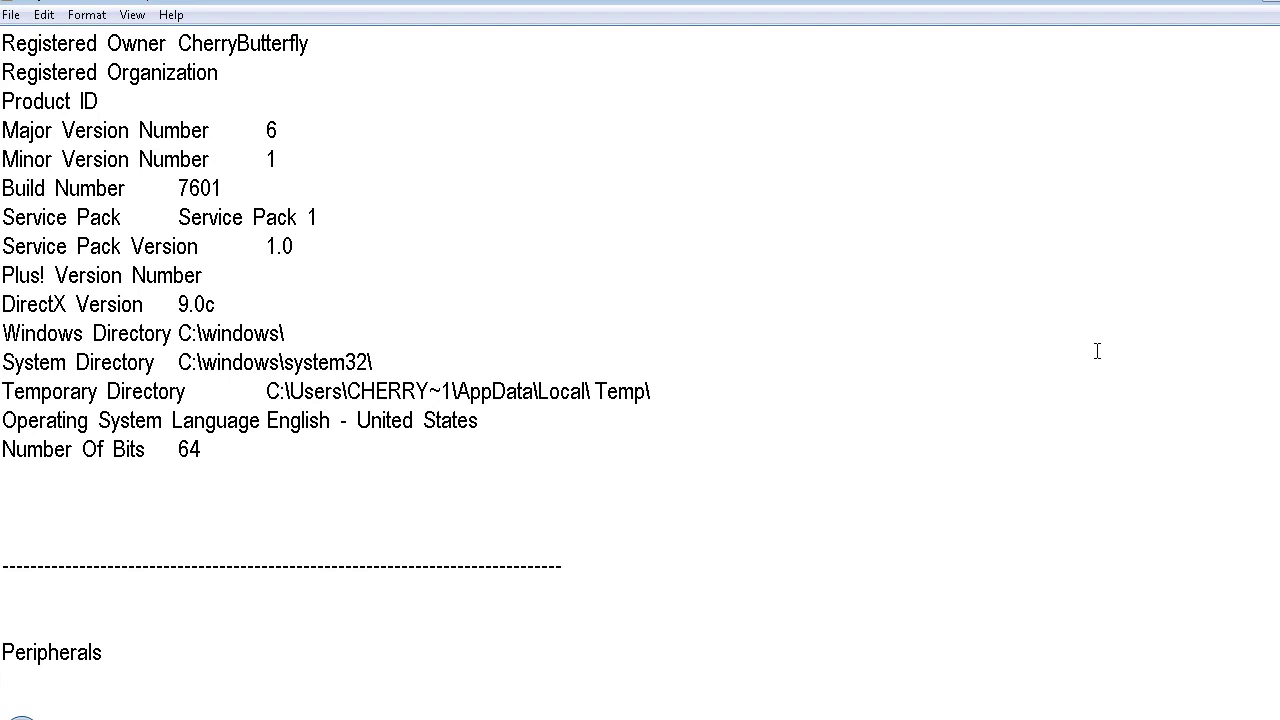